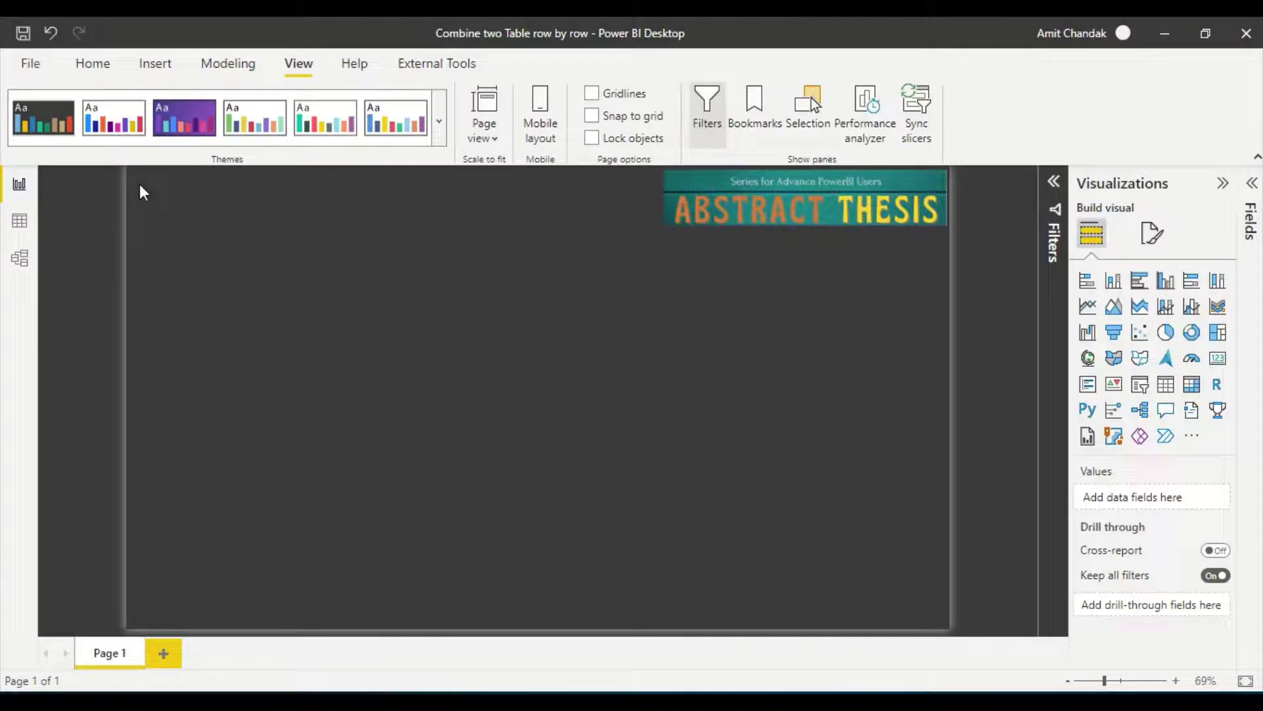
Open the Transform data dropdown on the Home ribbon
{"action": "left_click", "coordinate": [91, 63]}
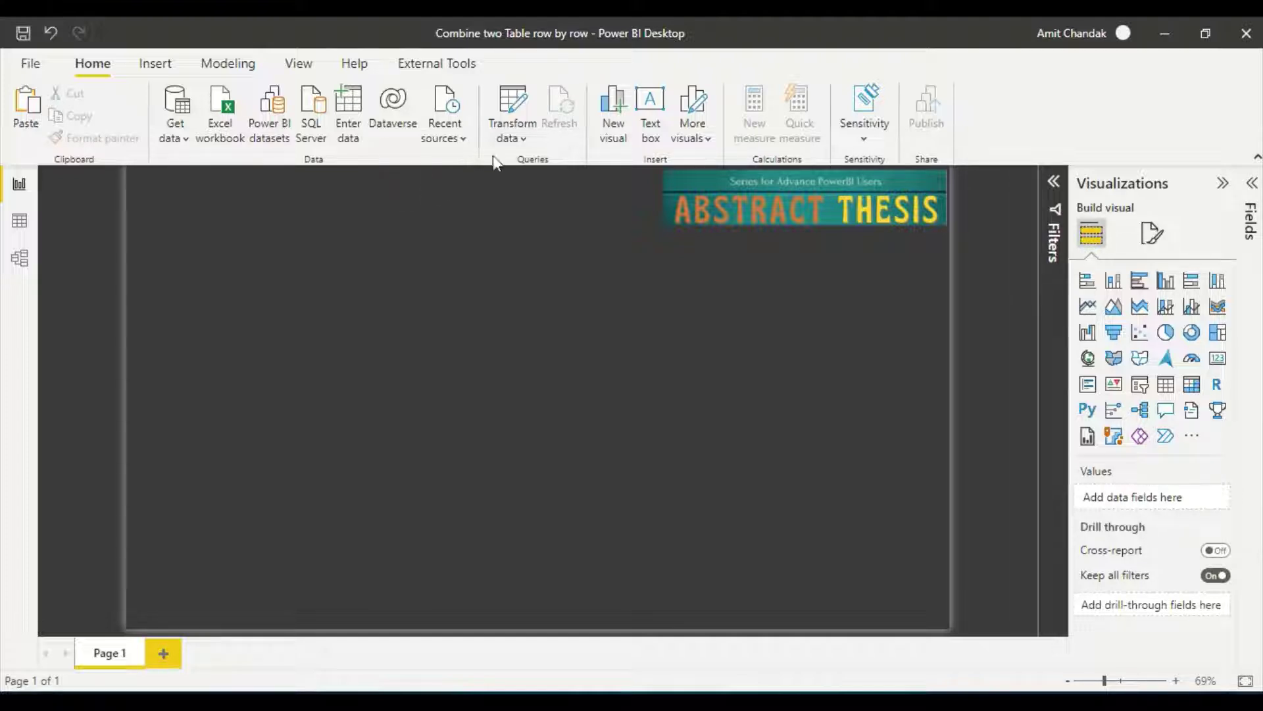
{"action": "left_click", "coordinate": [515, 140]}
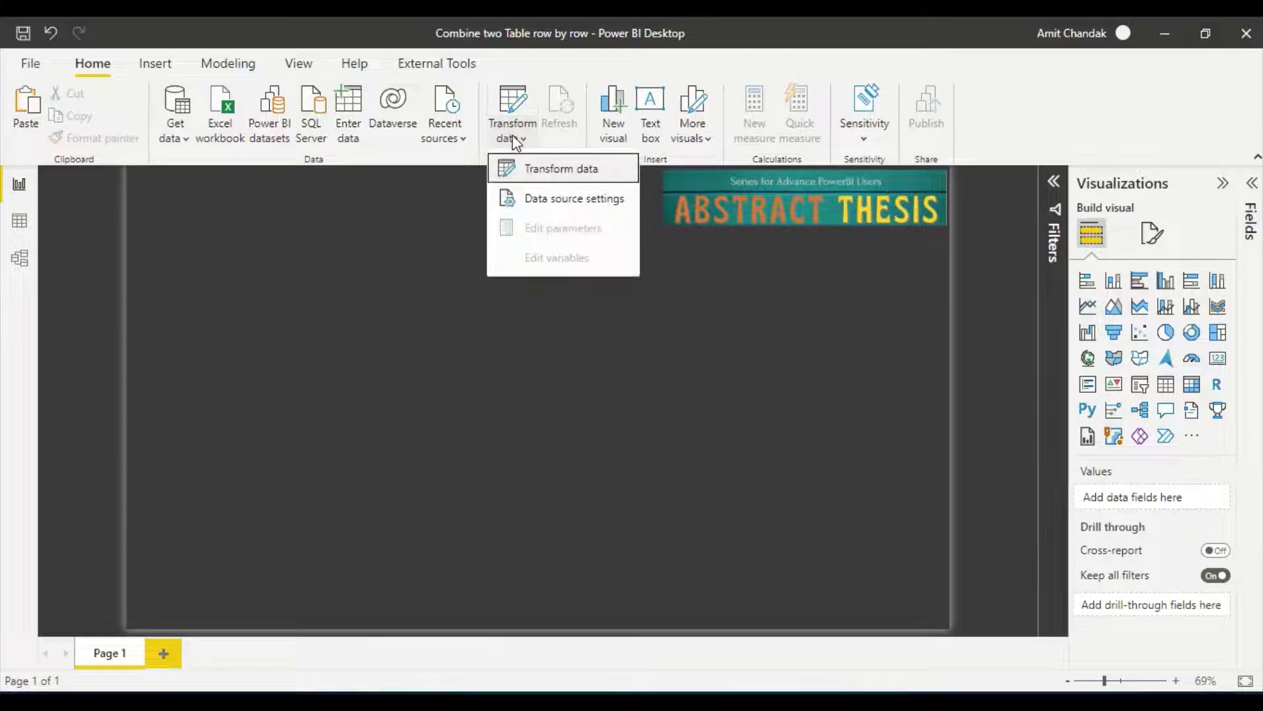
Enter a table D1 whose column C1 holds A, B, C, and load it
{"action": "left_click", "coordinate": [531, 183]}
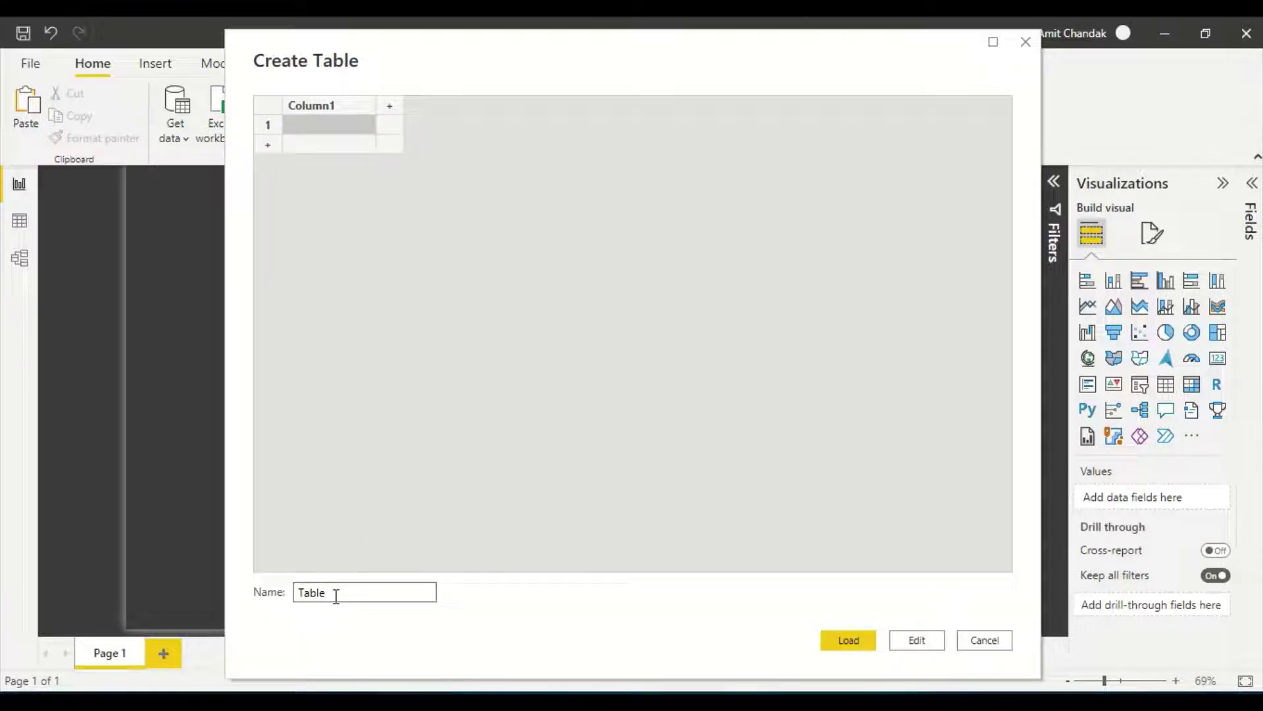
{"action": "left_click_drag", "start_coordinate": [335, 593], "coordinate": [294, 598]}
{"action": "type", "text": "D1"}
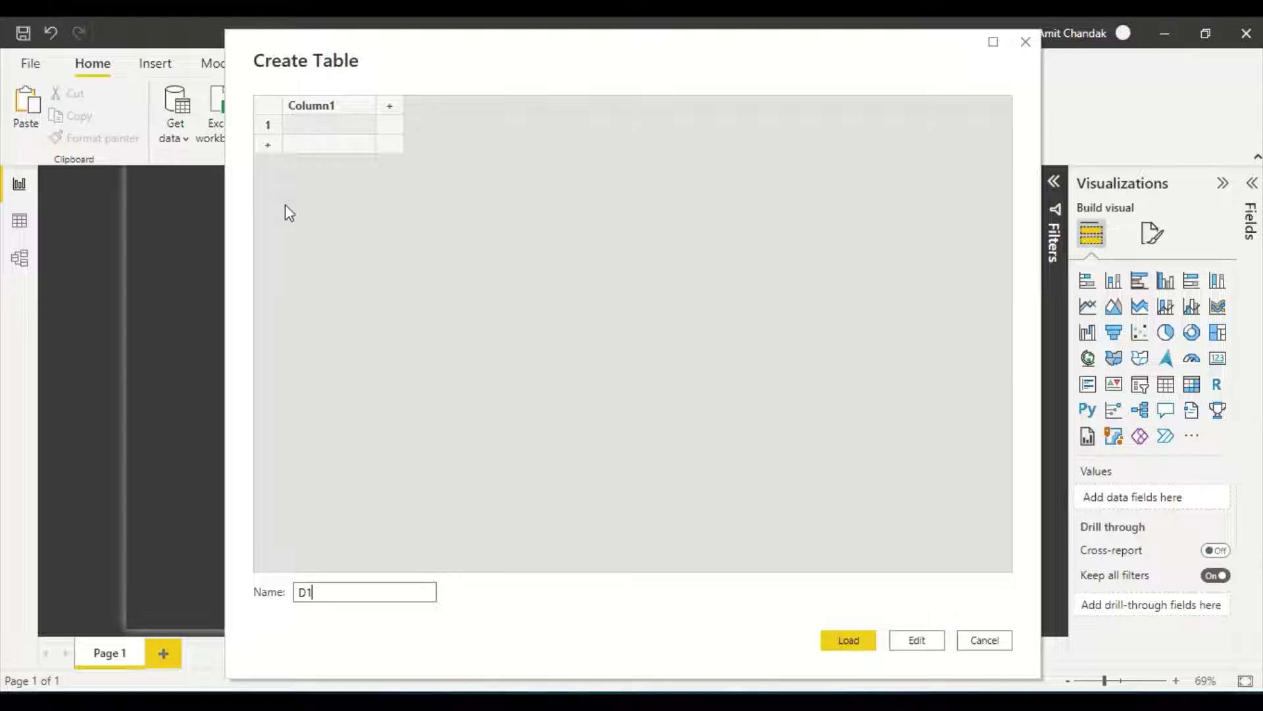
{"action": "double_click", "coordinate": [323, 111]}
{"action": "type", "text": "C1"}
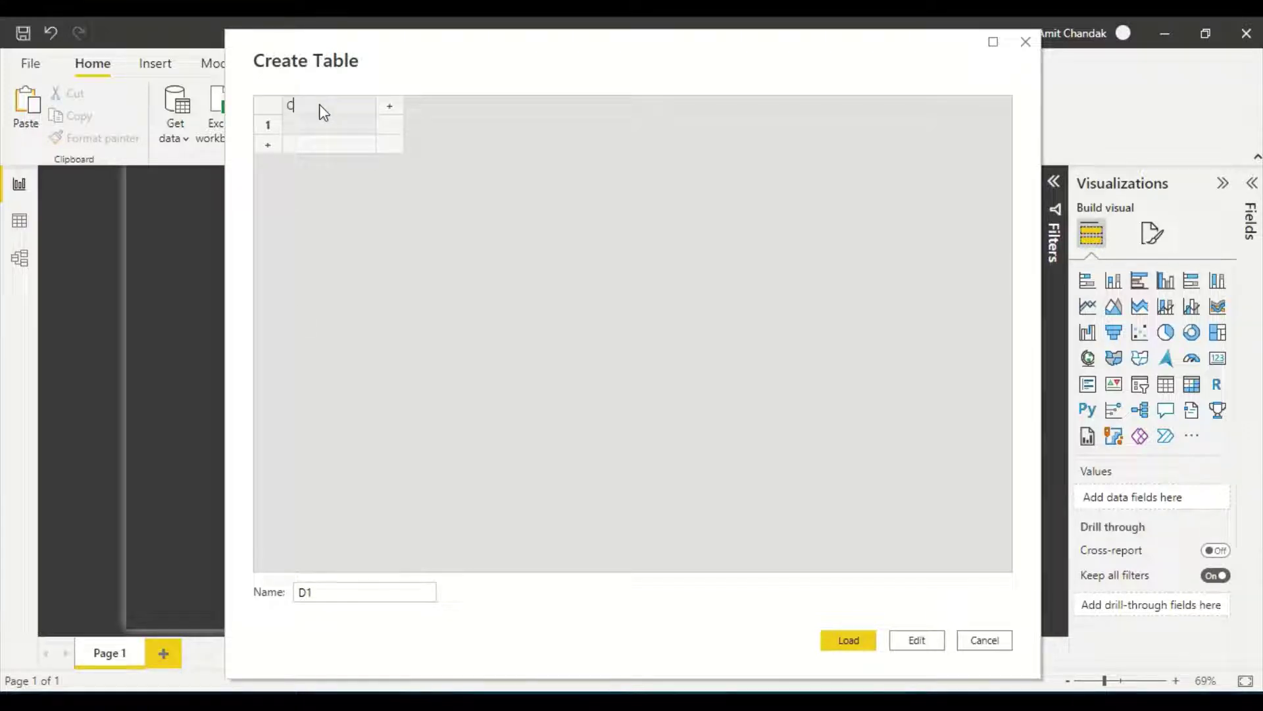
{"action": "left_click", "coordinate": [318, 129]}
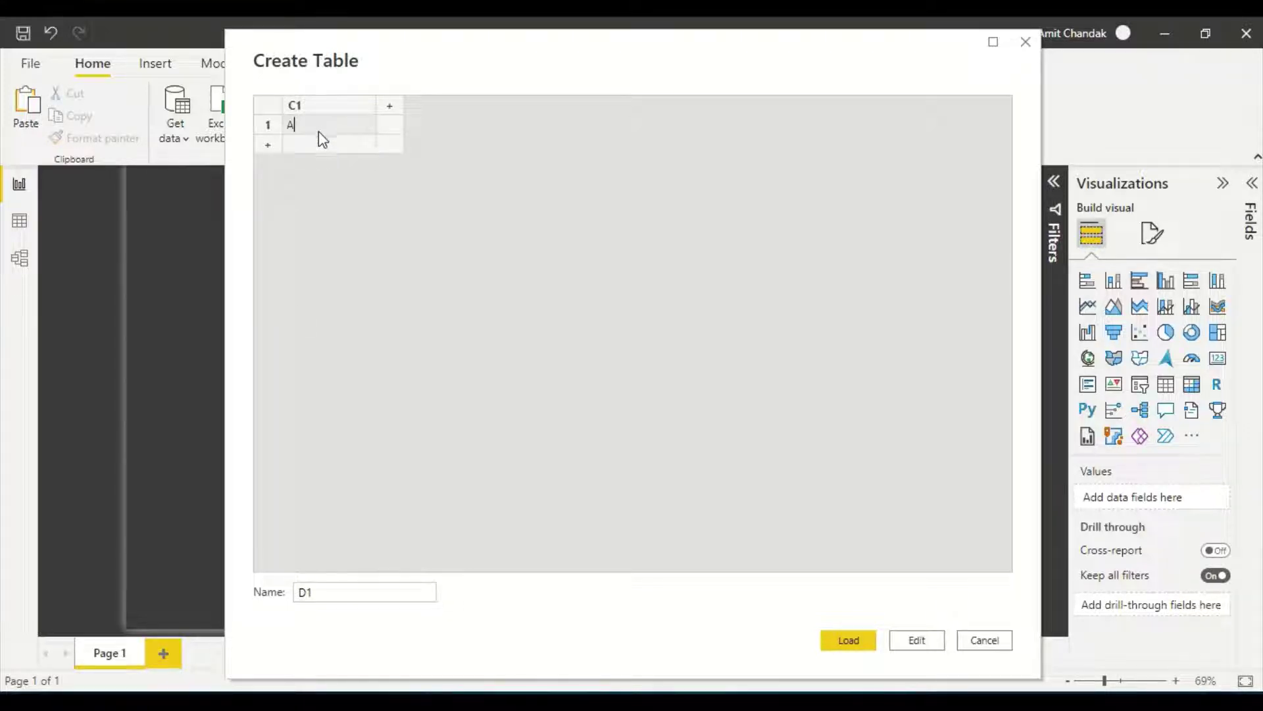
{"action": "type", "text": "A"}
{"action": "left_click", "coordinate": [312, 144]}
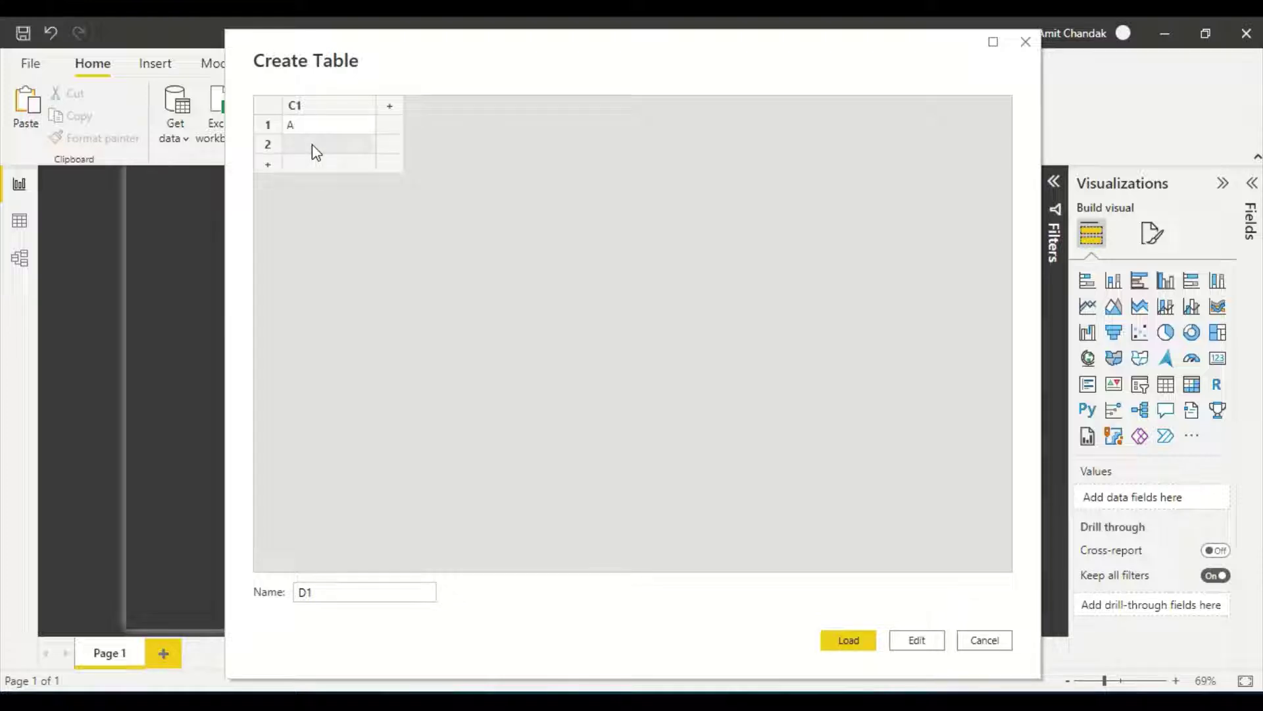
{"action": "type", "text": "B"}
{"action": "left_click", "coordinate": [313, 160]}
{"action": "type", "text": "C"}
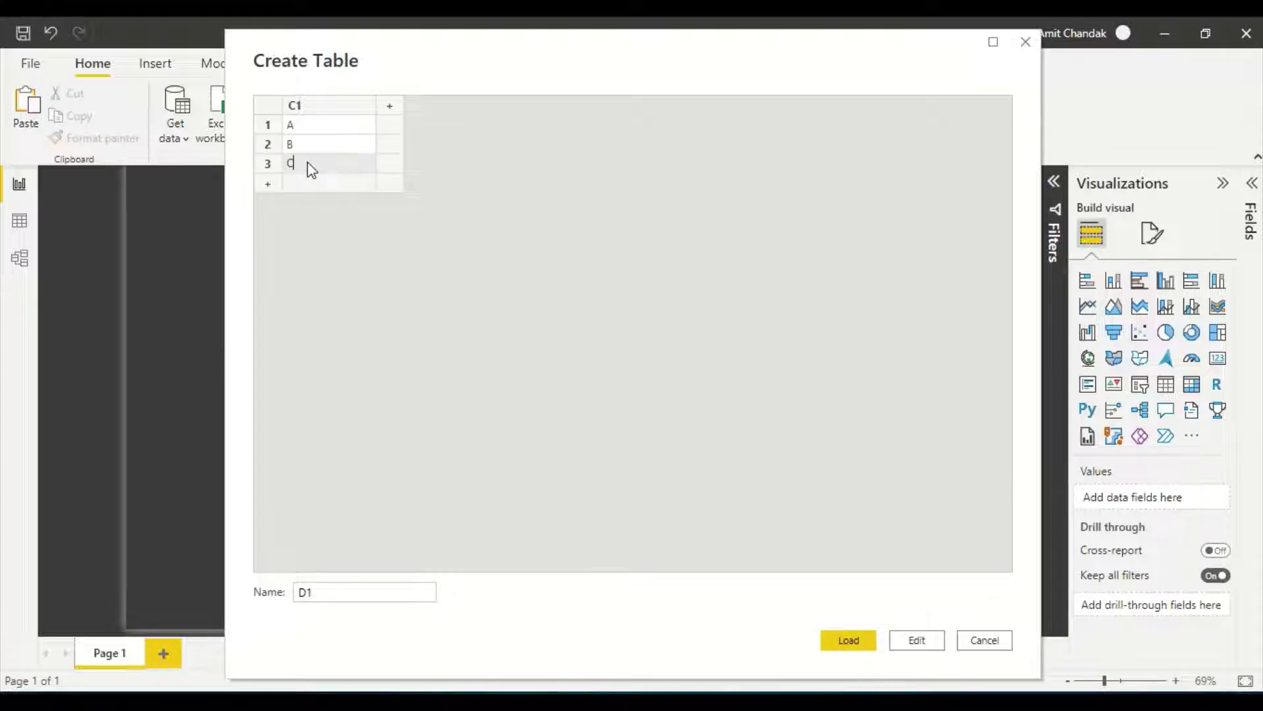
{"action": "left_click", "coordinate": [856, 639]}
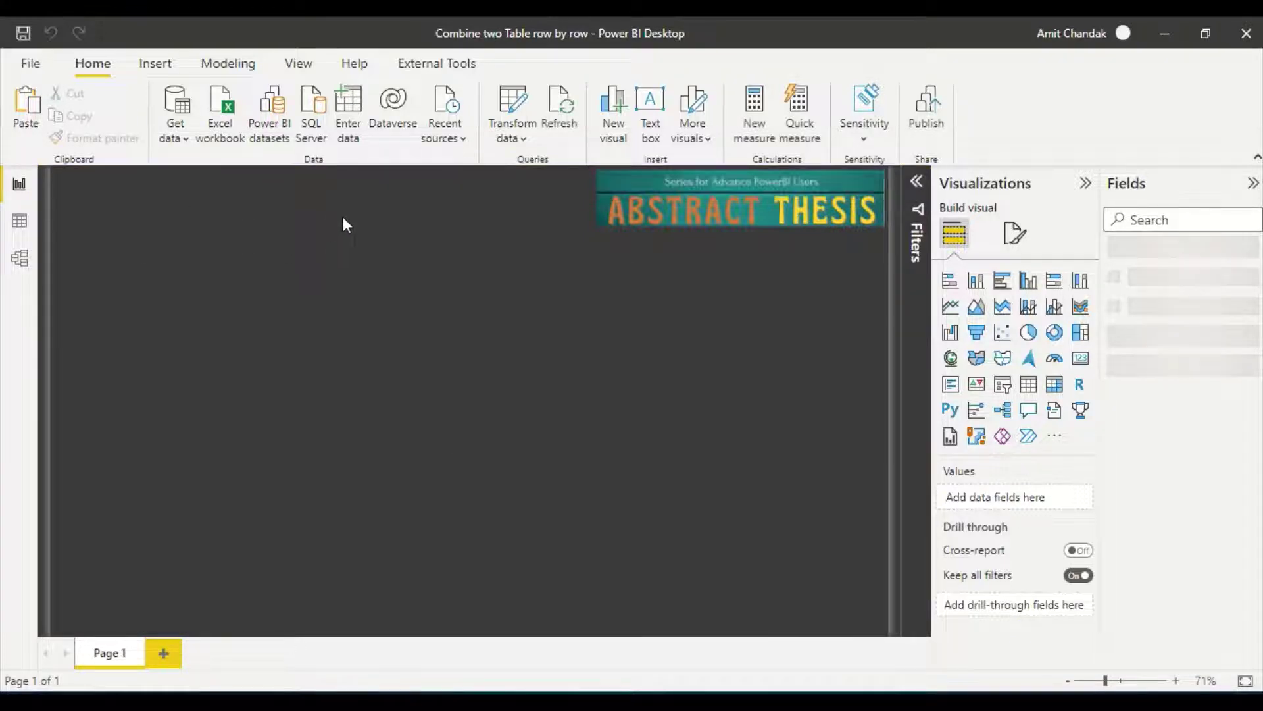
Draft a second entered table named D2 with column C2 holding 1, 2, 3
{"action": "left_click", "coordinate": [350, 124]}
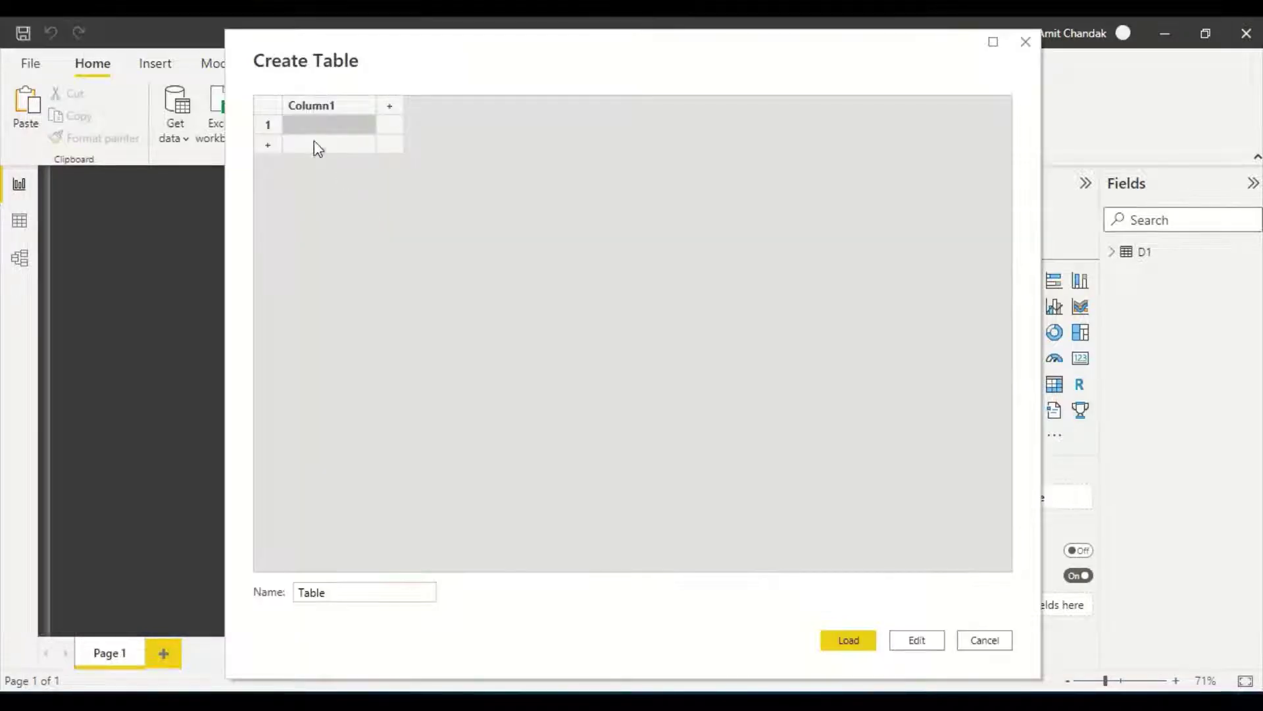
{"action": "double_click", "coordinate": [307, 112]}
{"action": "type", "text": "C2"}
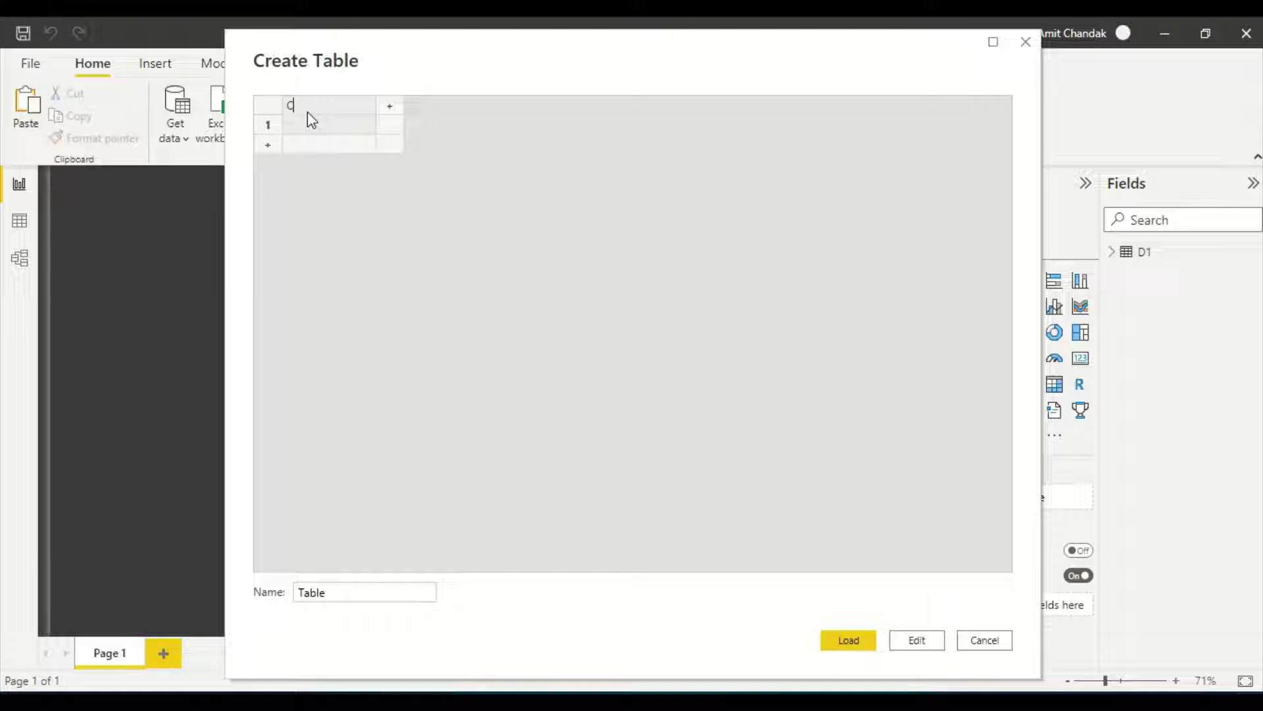
{"action": "left_click", "coordinate": [309, 134]}
{"action": "type", "text": "1"}
{"action": "key", "text": "Return"}
{"action": "type", "text": "2"}
{"action": "key", "text": "Return"}
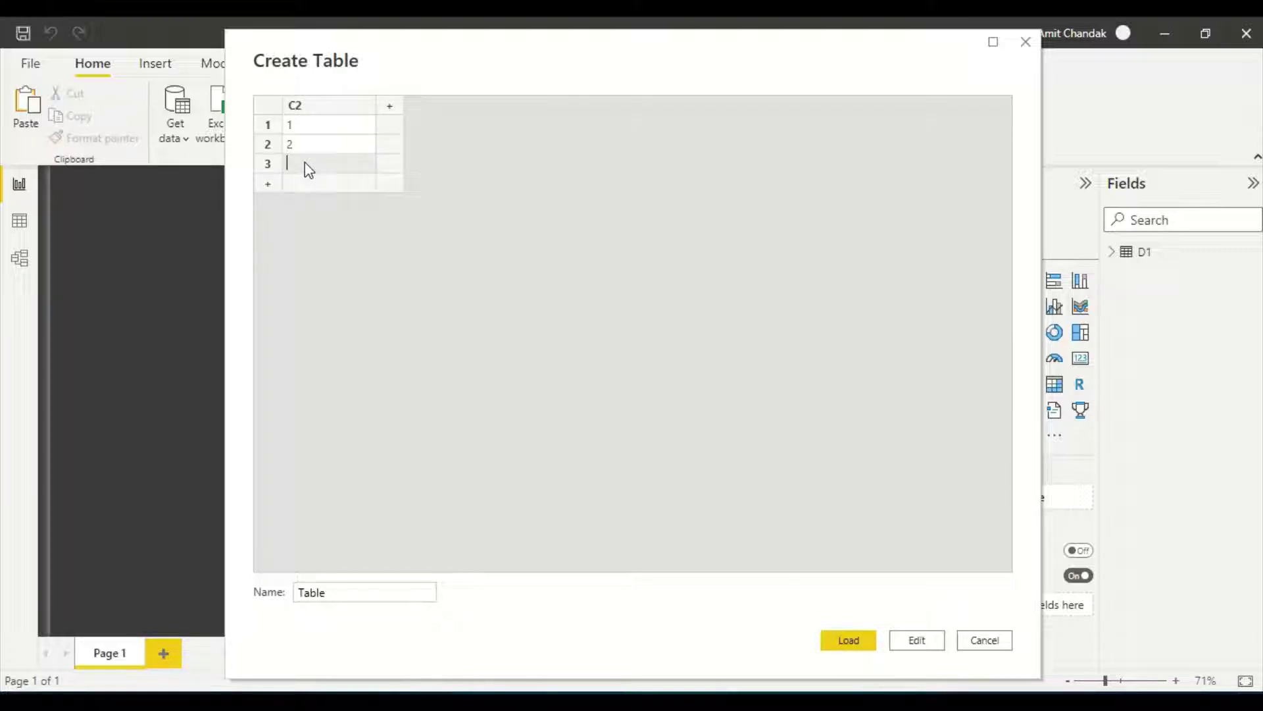
{"action": "type", "text": "3"}
{"action": "left_click_drag", "start_coordinate": [342, 589], "coordinate": [267, 591]}
{"action": "type", "text": "D2"}
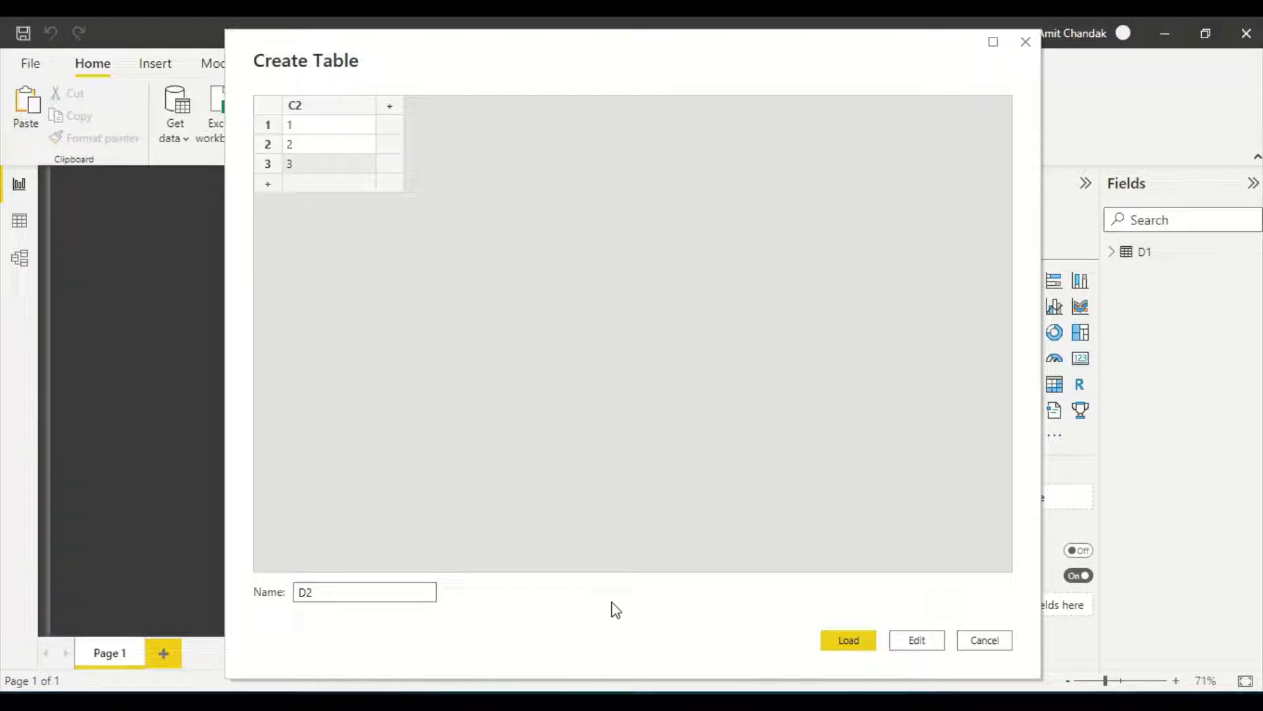
Send D2 to the Power Query Editor and preview queries D1 and D2
{"action": "left_click", "coordinate": [917, 642]}
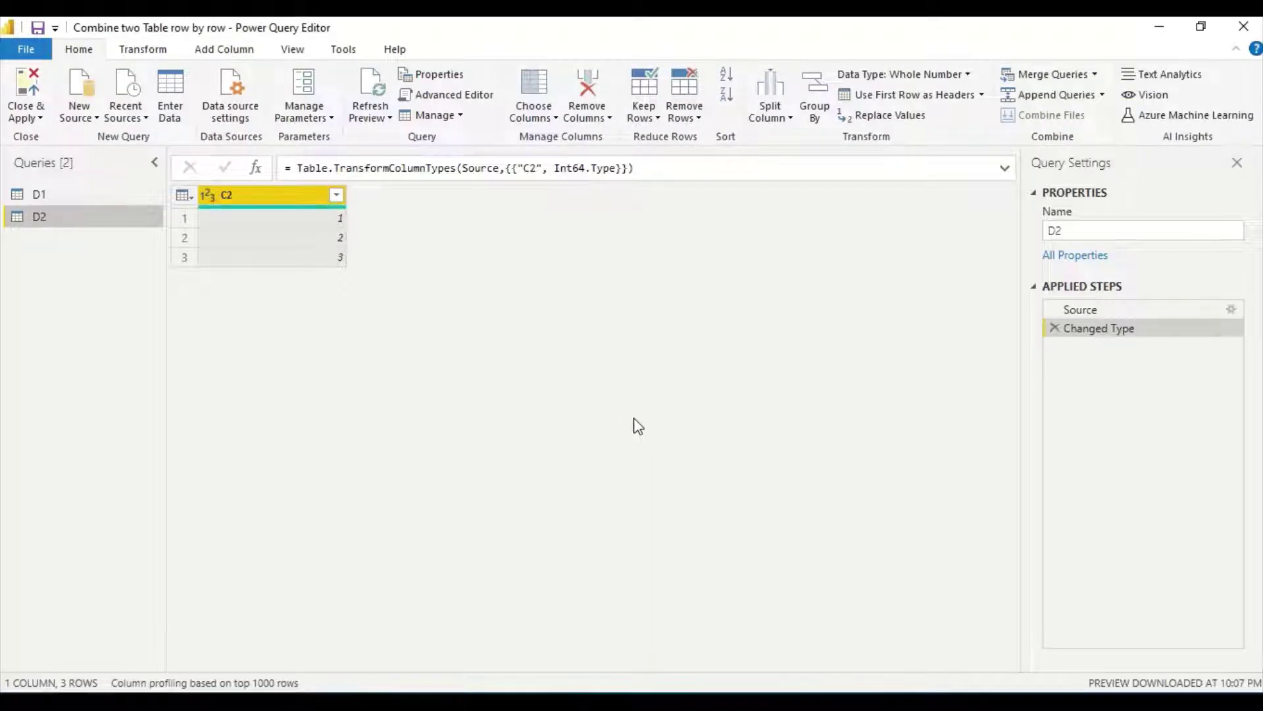
{"action": "left_click", "coordinate": [85, 194]}
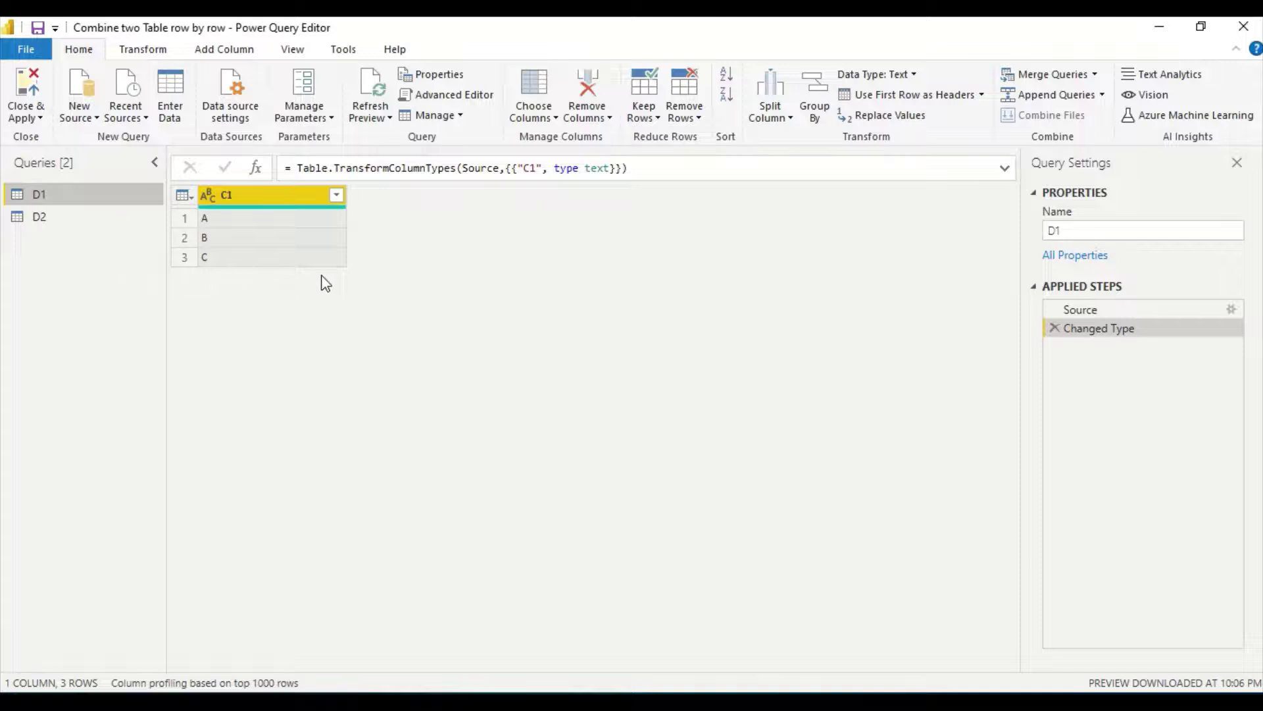
{"action": "left_click", "coordinate": [78, 225]}
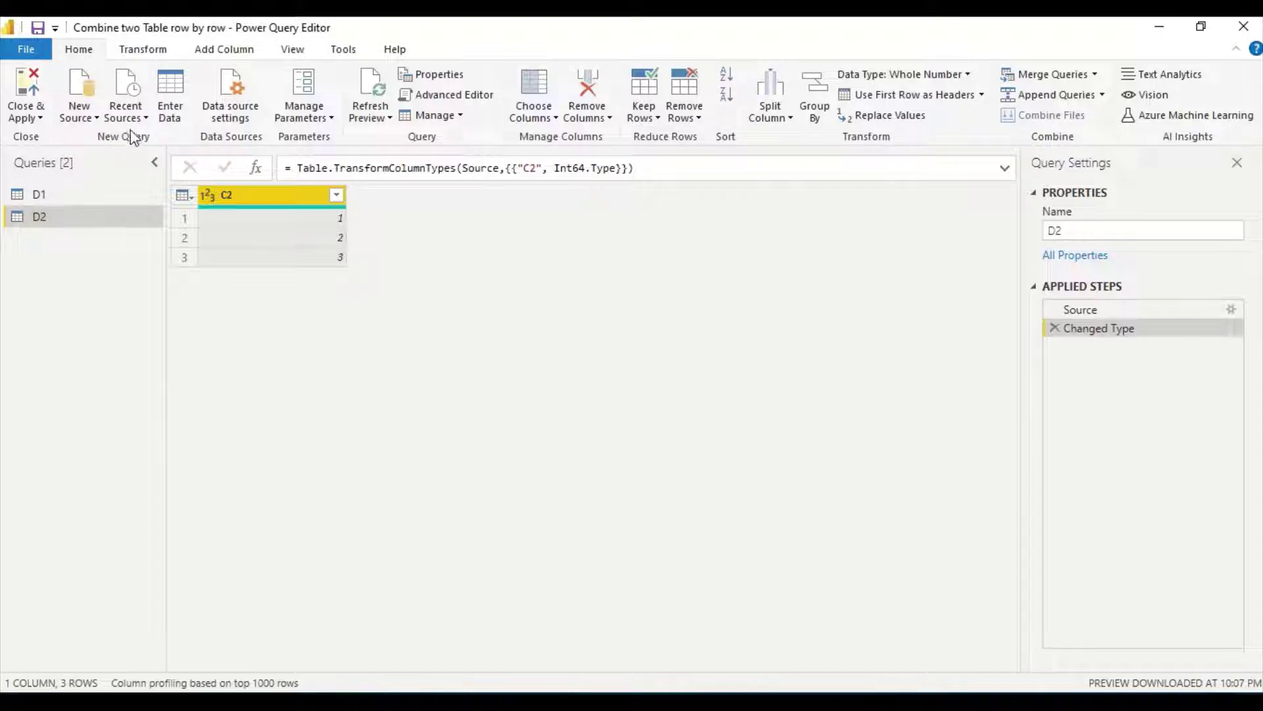
Create a blank query, Query1, and open it in the Advanced Editor
{"action": "left_click", "coordinate": [89, 125]}
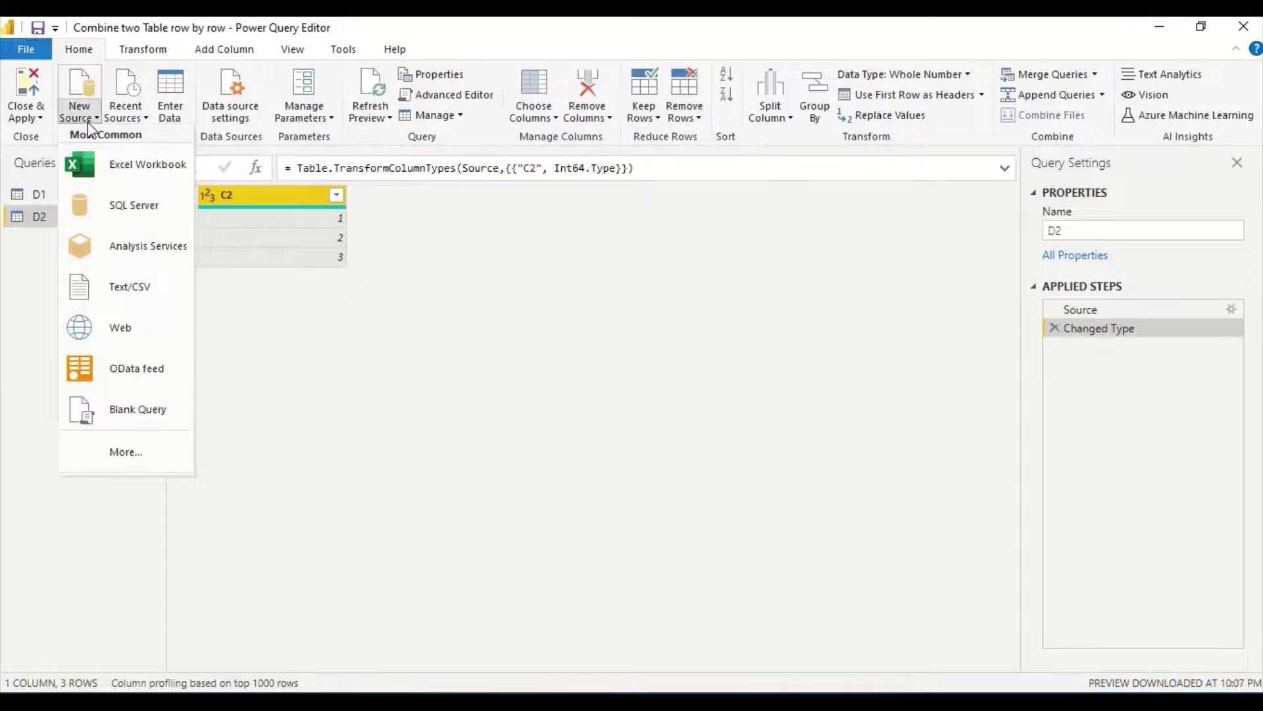
{"action": "left_click", "coordinate": [138, 412]}
{"action": "right_click", "coordinate": [58, 239]}
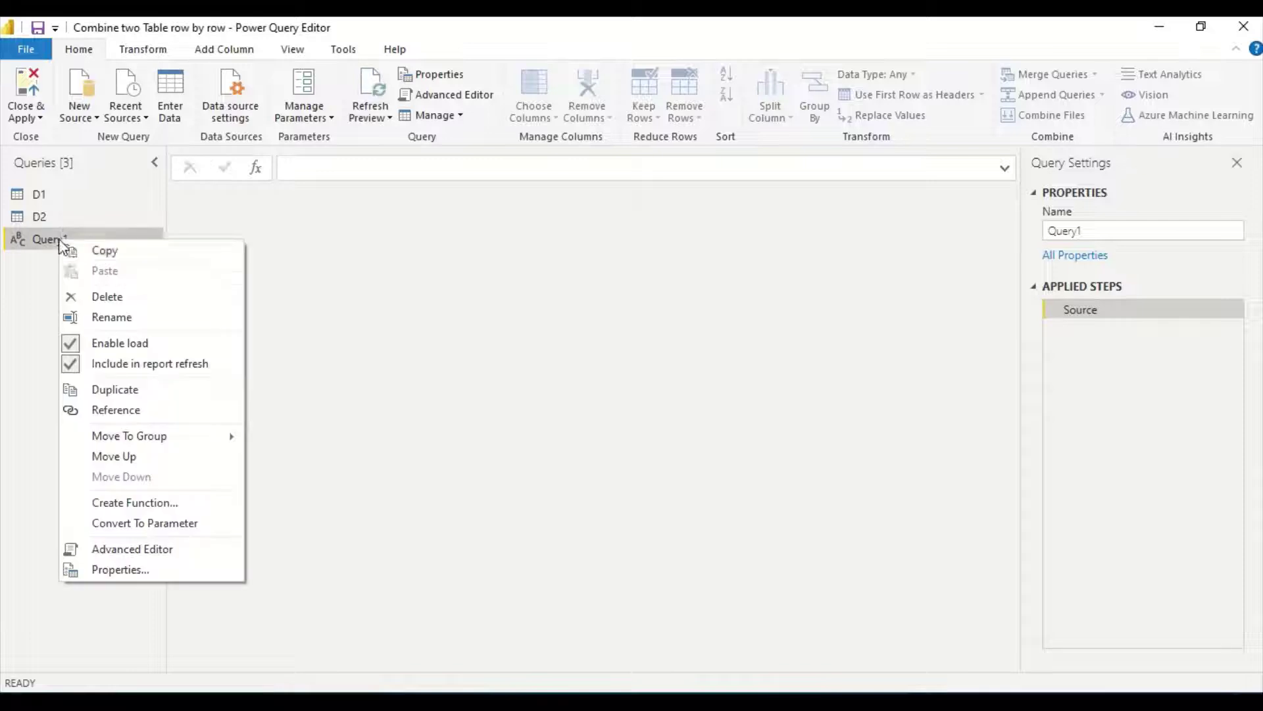
{"action": "left_click", "coordinate": [122, 551]}
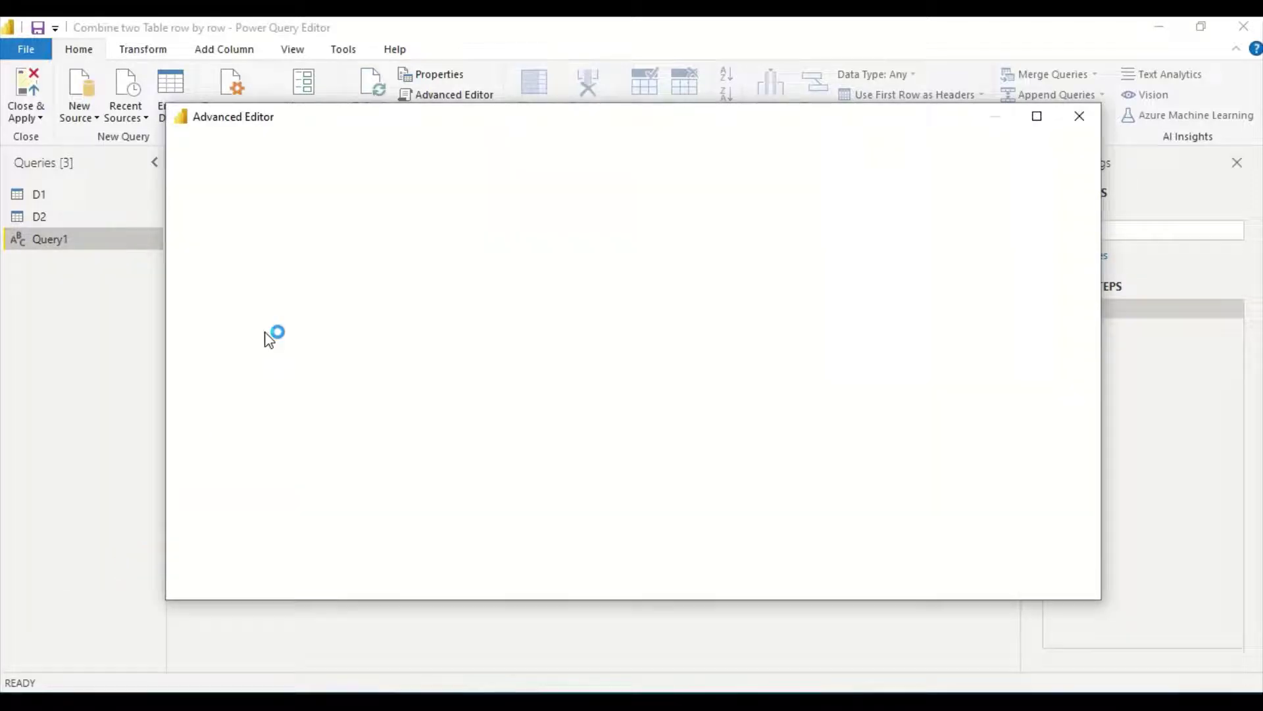
Set Source to List.Zip({D1[C1], D2[C2]}), capitalising the D2 reference
{"action": "left_click_drag", "start_coordinate": [310, 225], "coordinate": [290, 224]}
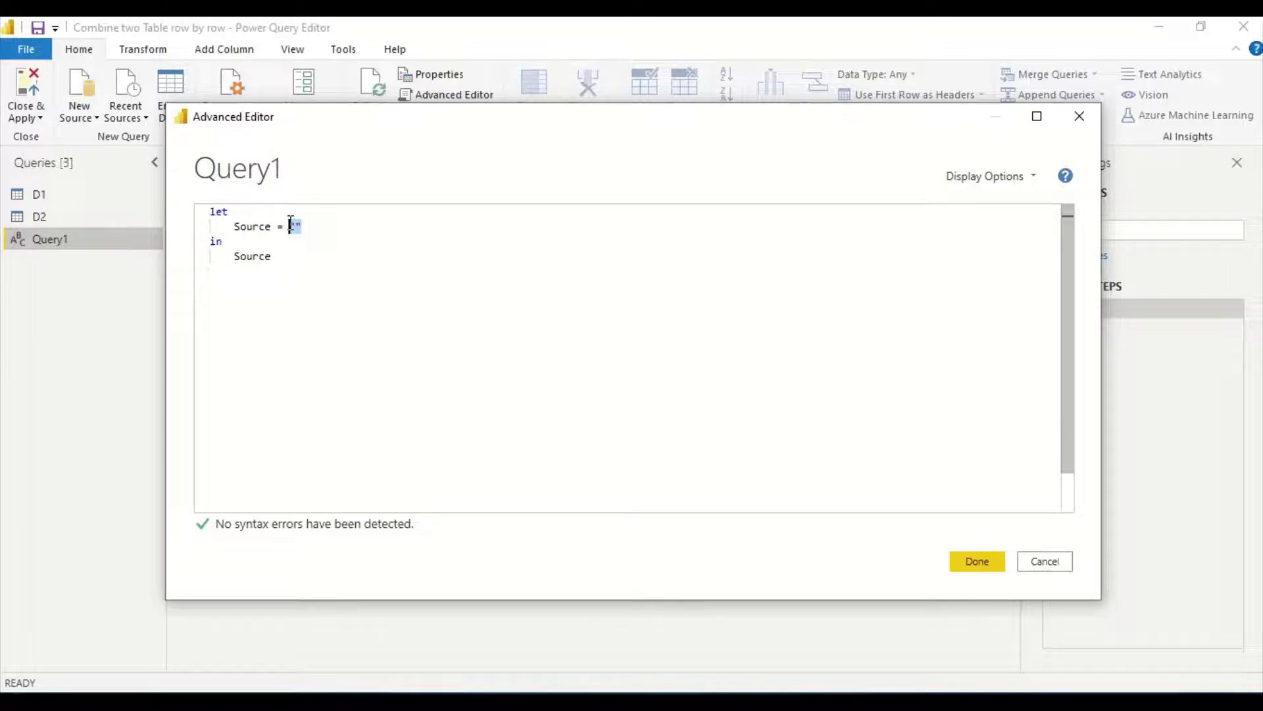
{"action": "type", "text": "List"}
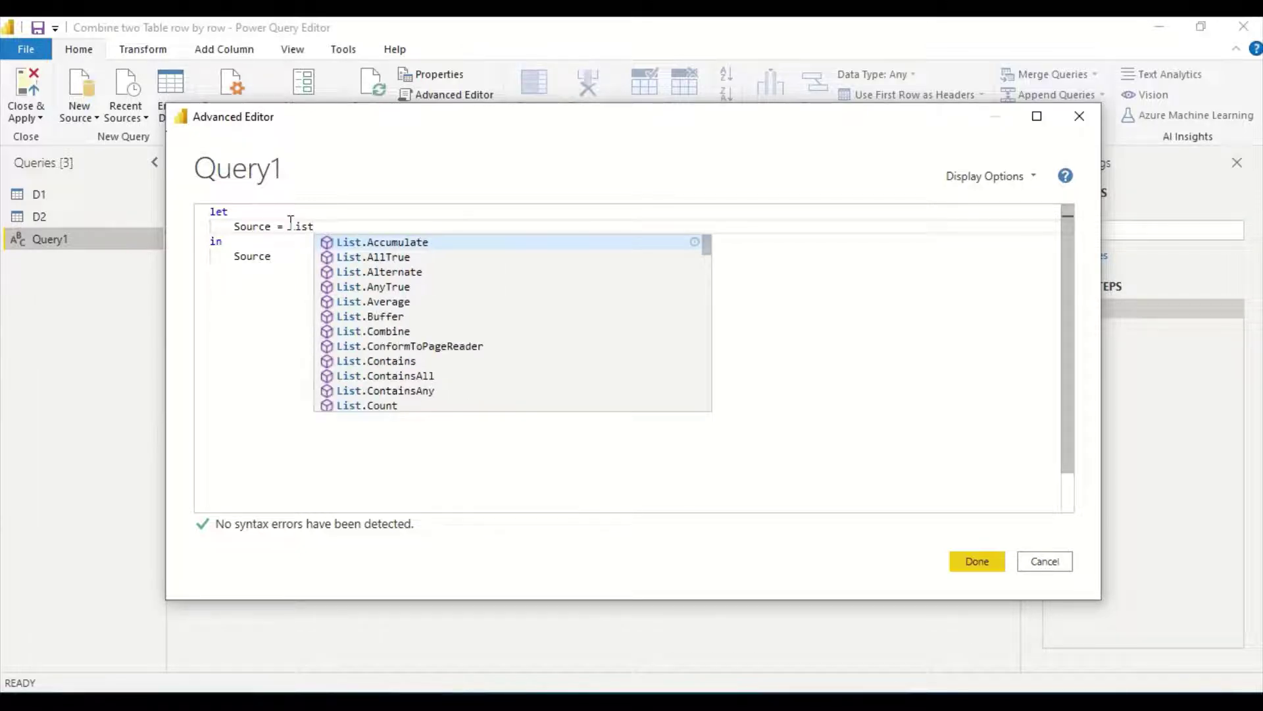
{"action": "type", "text": ".Zip"}
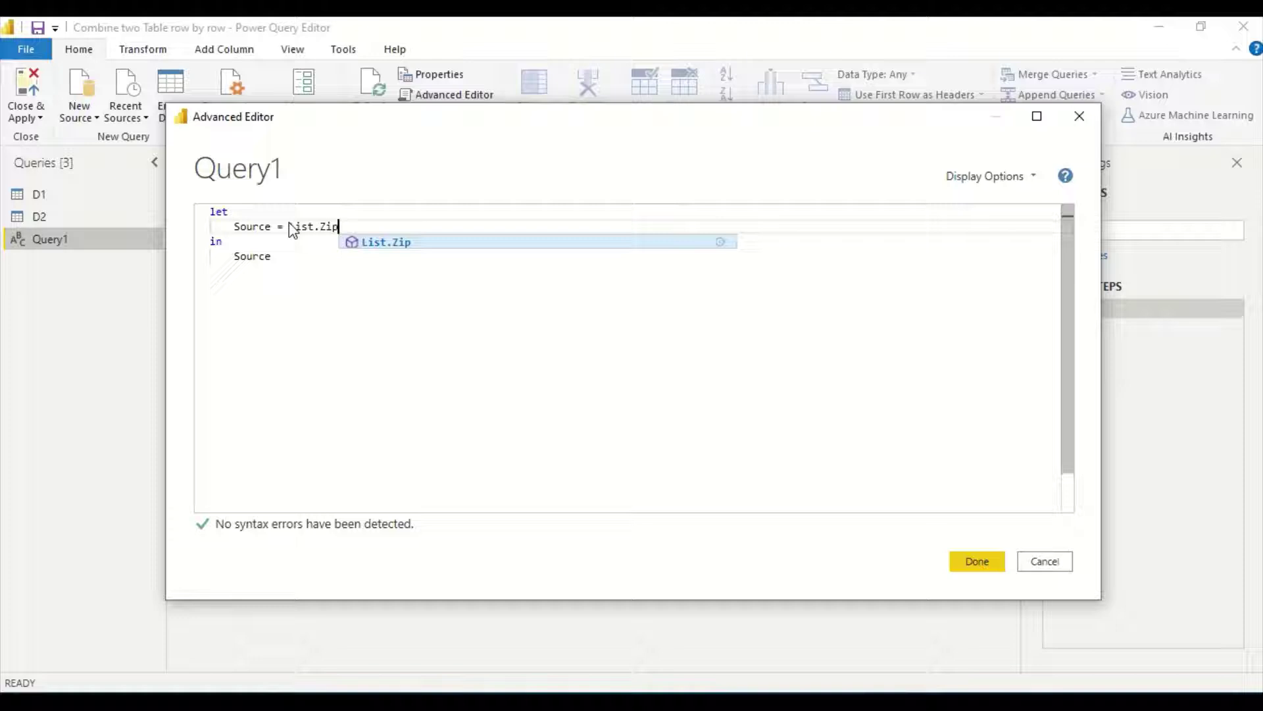
{"action": "type", "text": "("}
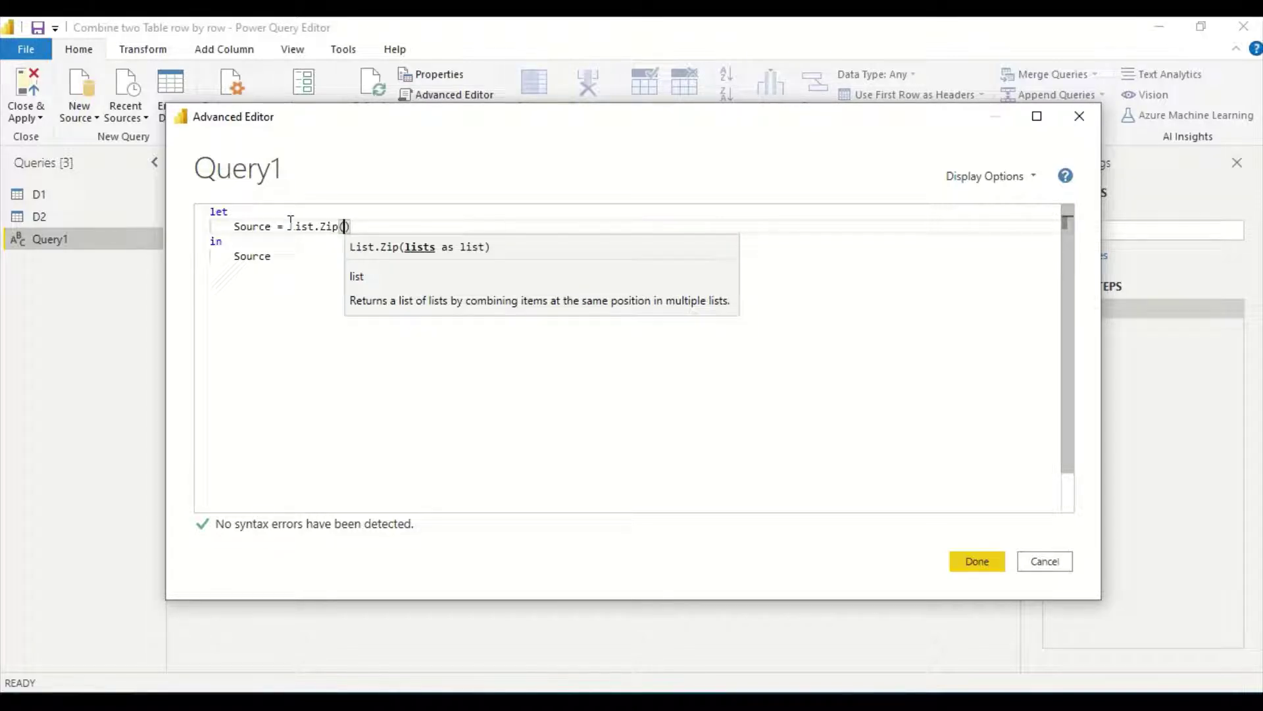
{"action": "type", "text": "{}"}
{"action": "key", "text": "Left"}
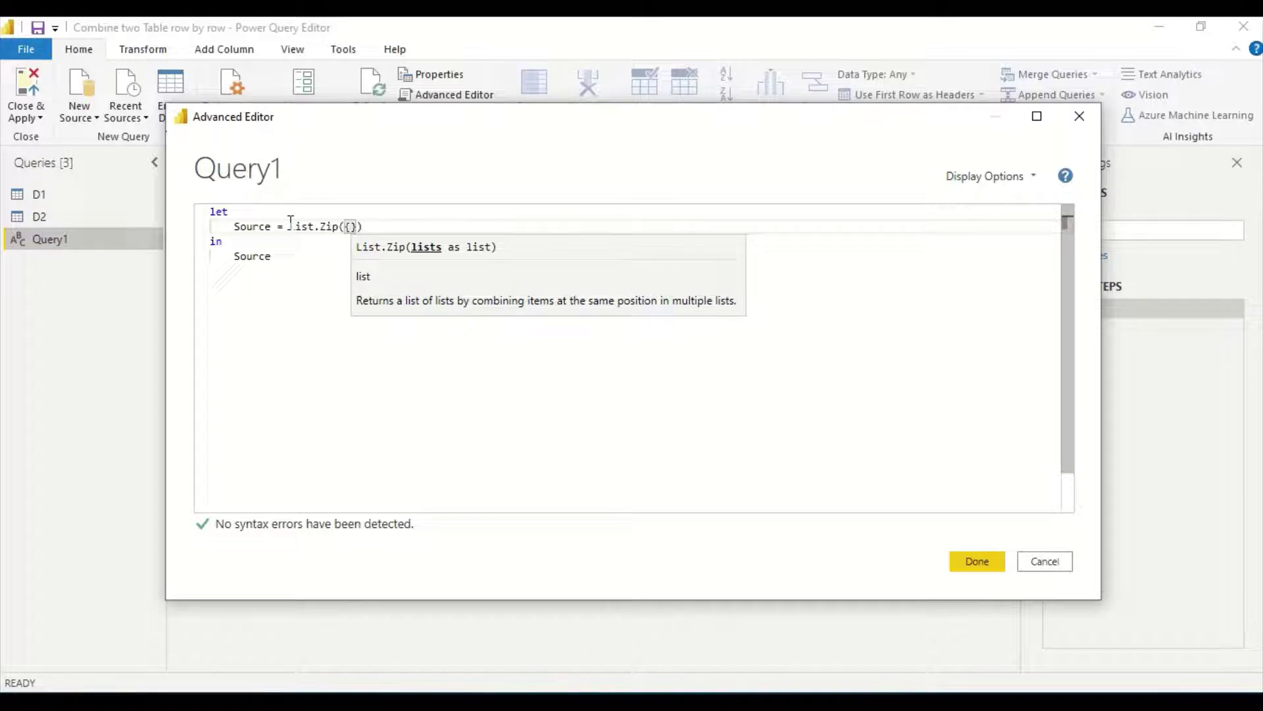
{"action": "type", "text": "D1[C"}
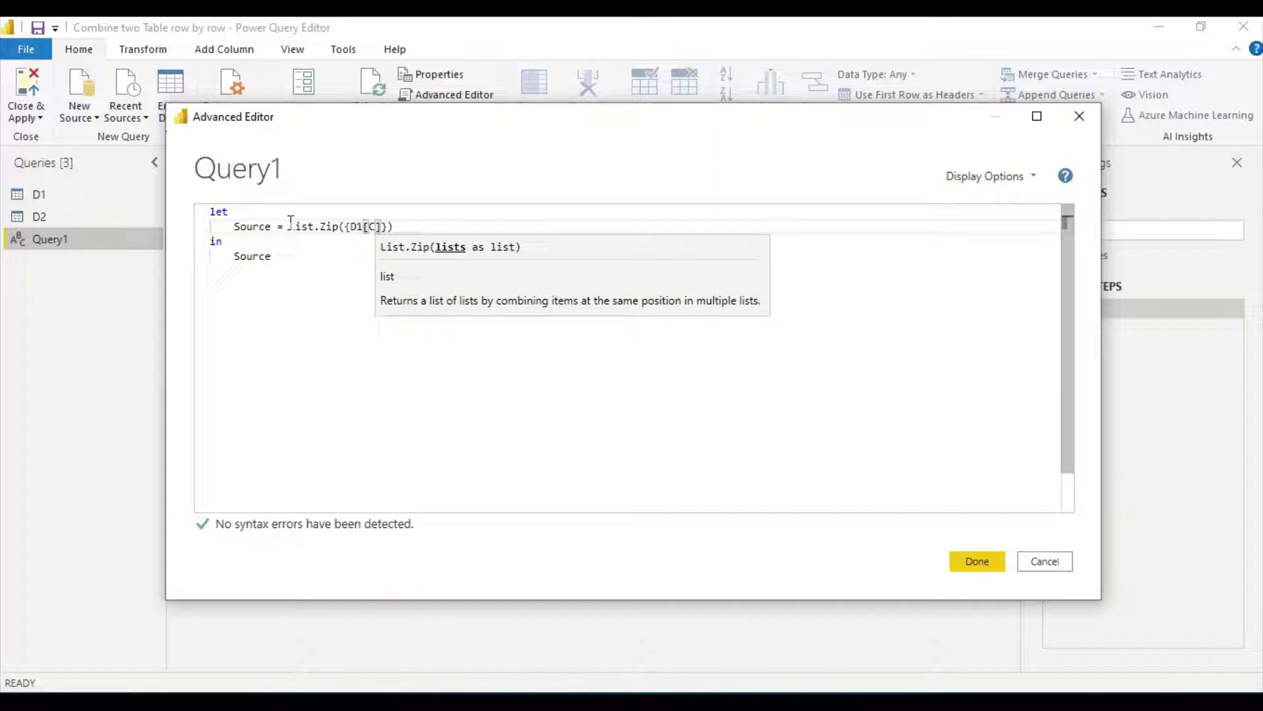
{"action": "type", "text": "1]"}
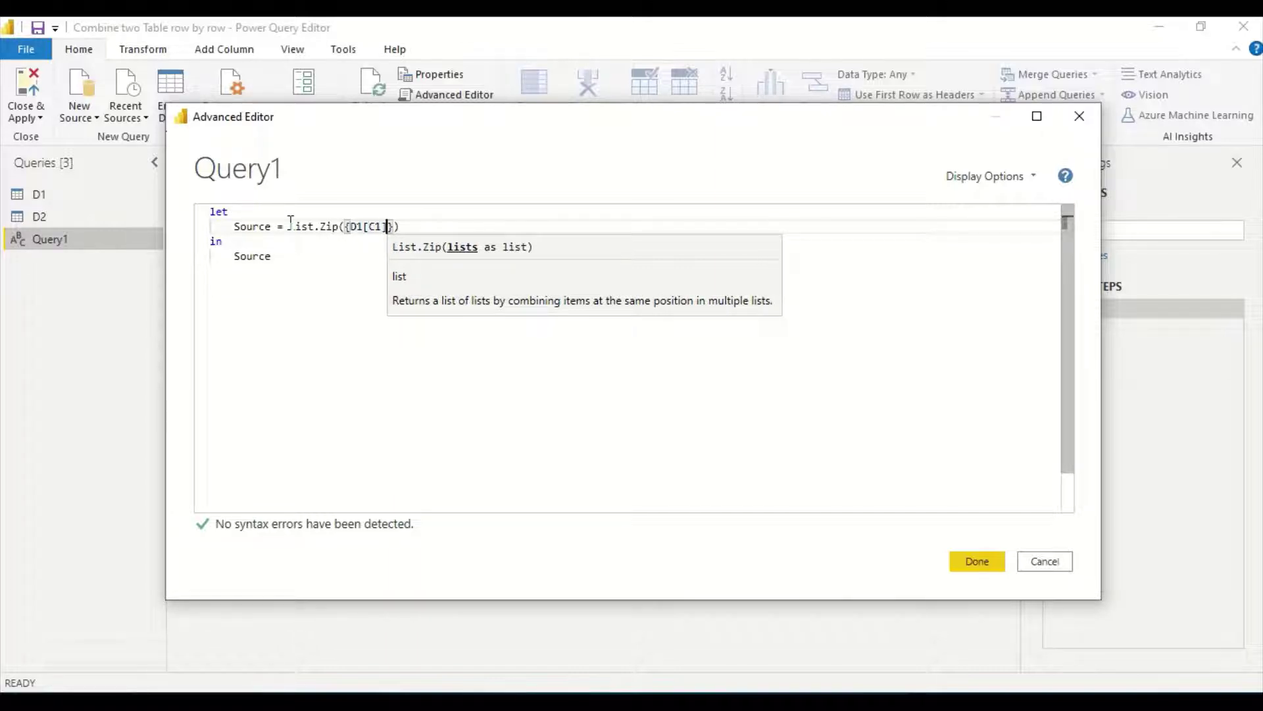
{"action": "type", "text": ", d2["}
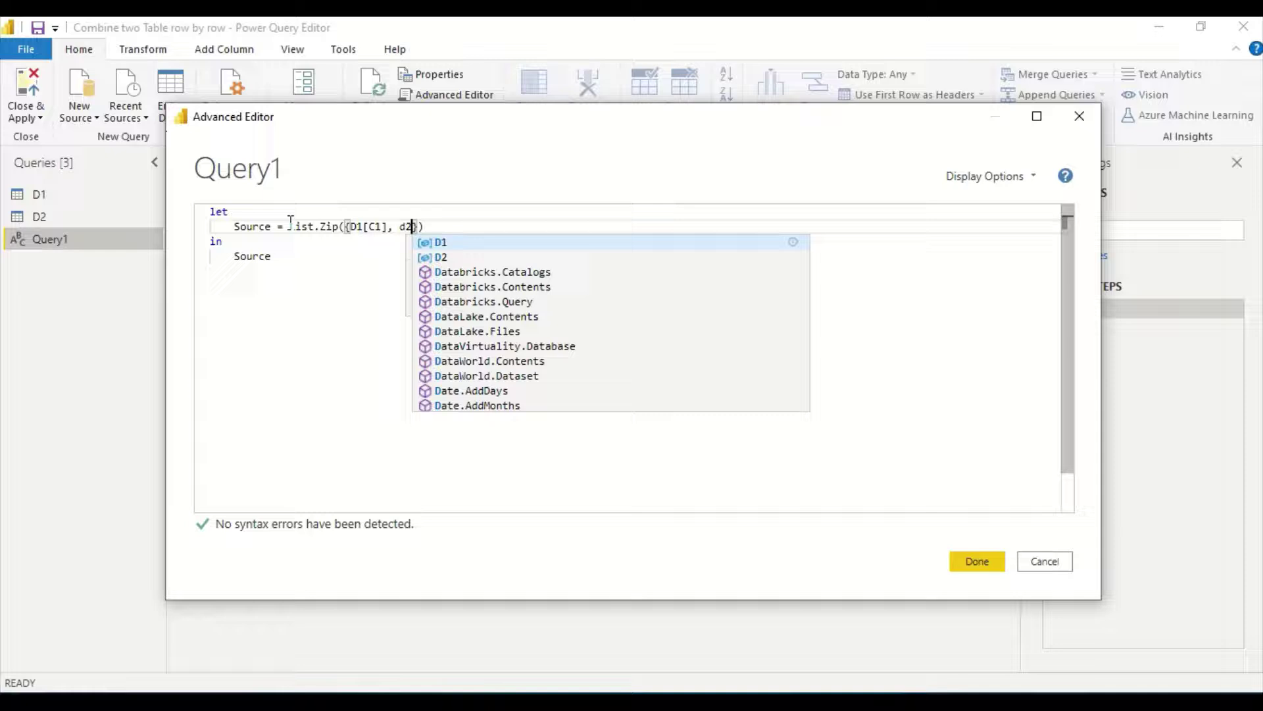
{"action": "type", "text": "C2]"}
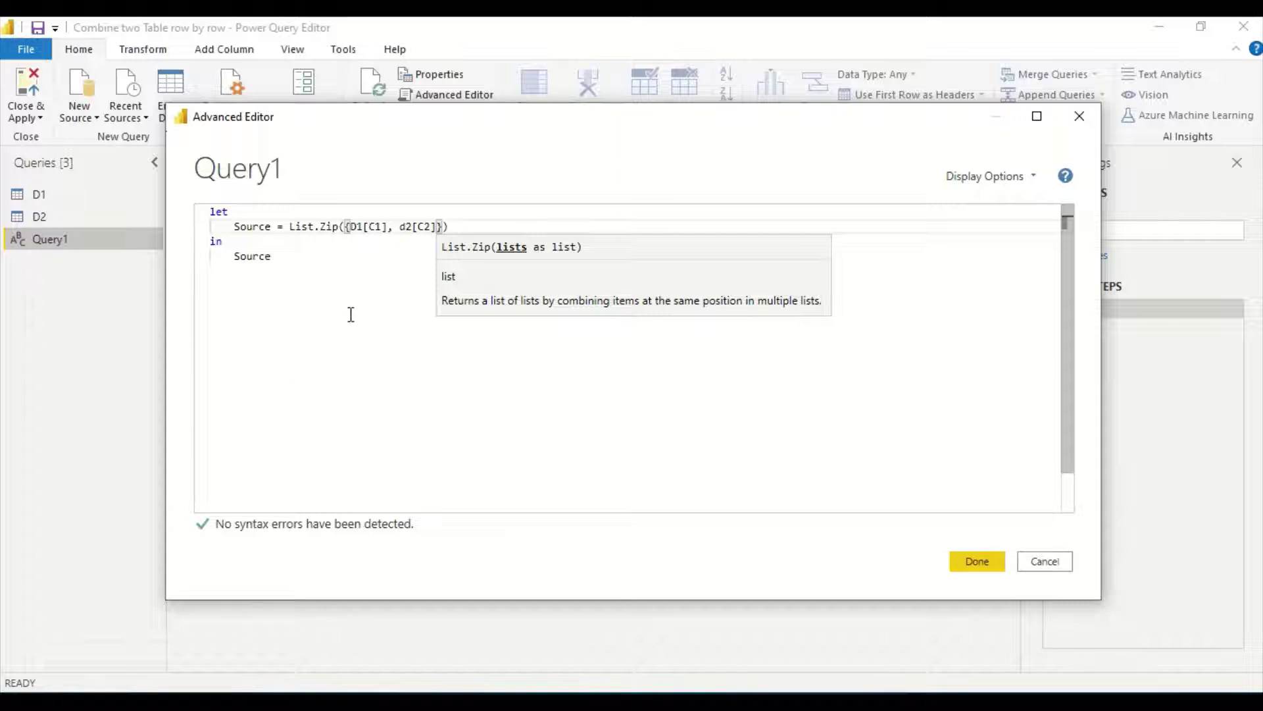
{"action": "left_click", "coordinate": [402, 227]}
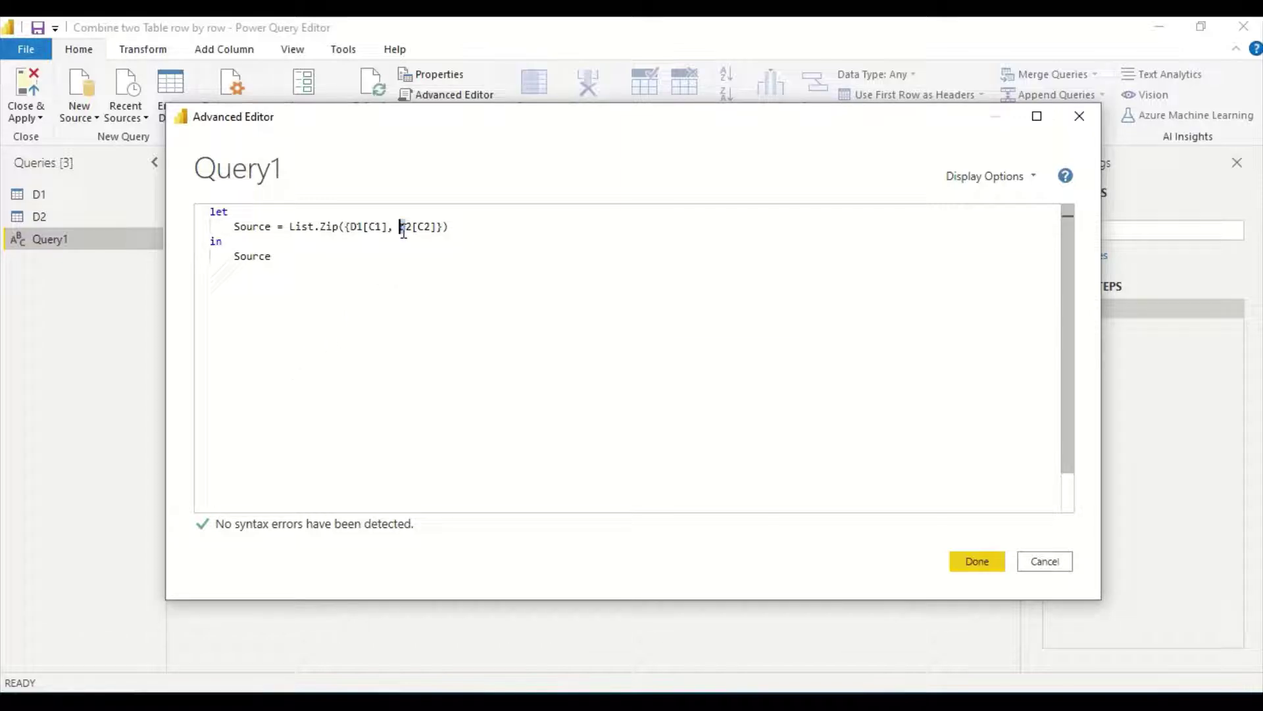
{"action": "type", "text": "D"}
Review the List.Zip line, checking the D1[C1] and D2[C2] references and braces
{"action": "left_click", "coordinate": [426, 284]}
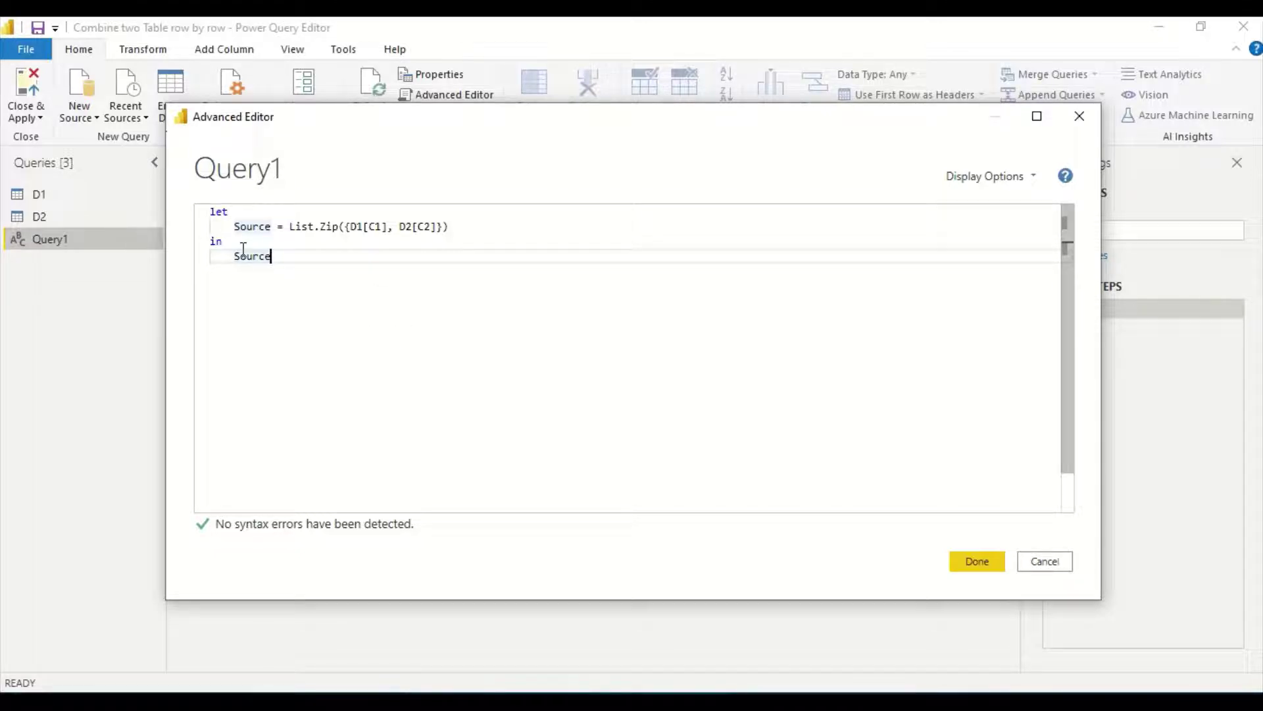
{"action": "left_click", "coordinate": [351, 226]}
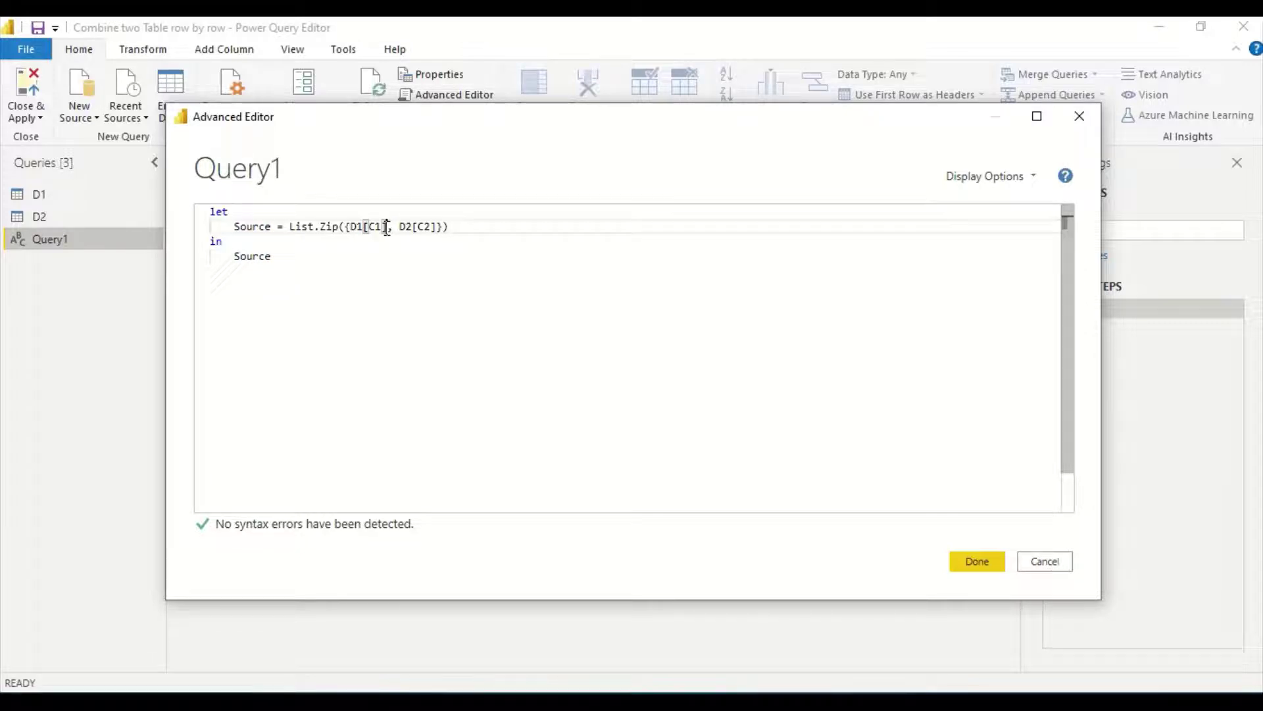
{"action": "key", "text": "shift+Right"}
{"action": "key", "text": "shift+Right"}
{"action": "key", "text": "shift+Right"}
{"action": "key", "text": "shift+Right"}
{"action": "key", "text": "shift+Right"}
{"action": "key", "text": "shift+Right"}
{"action": "left_click", "coordinate": [347, 226]}
{"action": "left_click", "coordinate": [440, 226]}
{"action": "left_click_drag", "start_coordinate": [346, 227], "coordinate": [437, 227]}
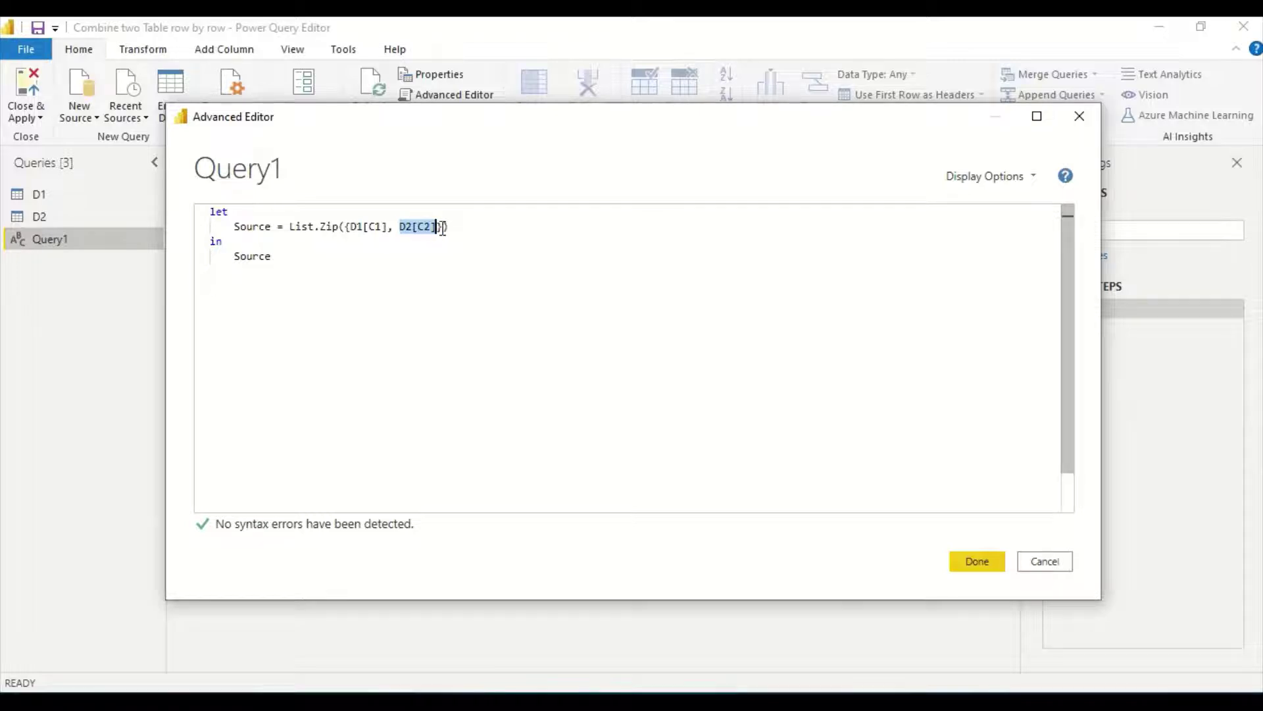
{"action": "left_click", "coordinate": [446, 226]}
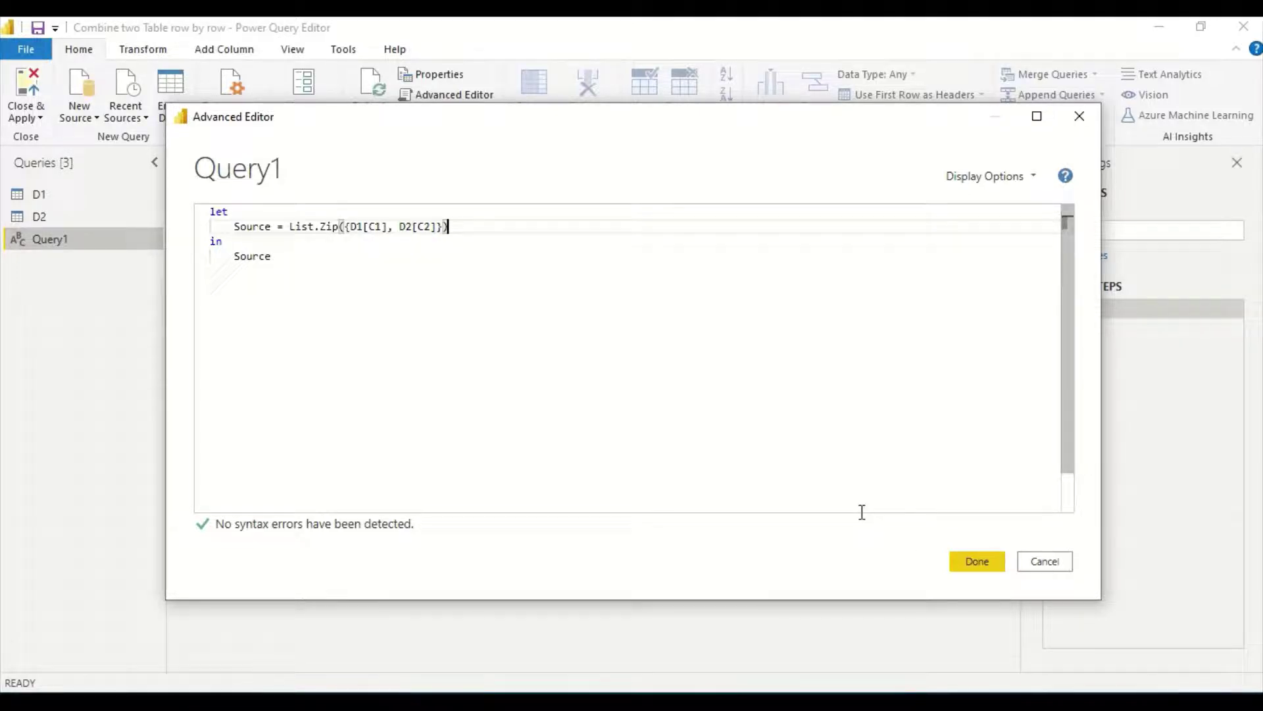
Apply the code, convert the zipped list to a table, and preview its list rows
{"action": "left_click", "coordinate": [974, 566]}
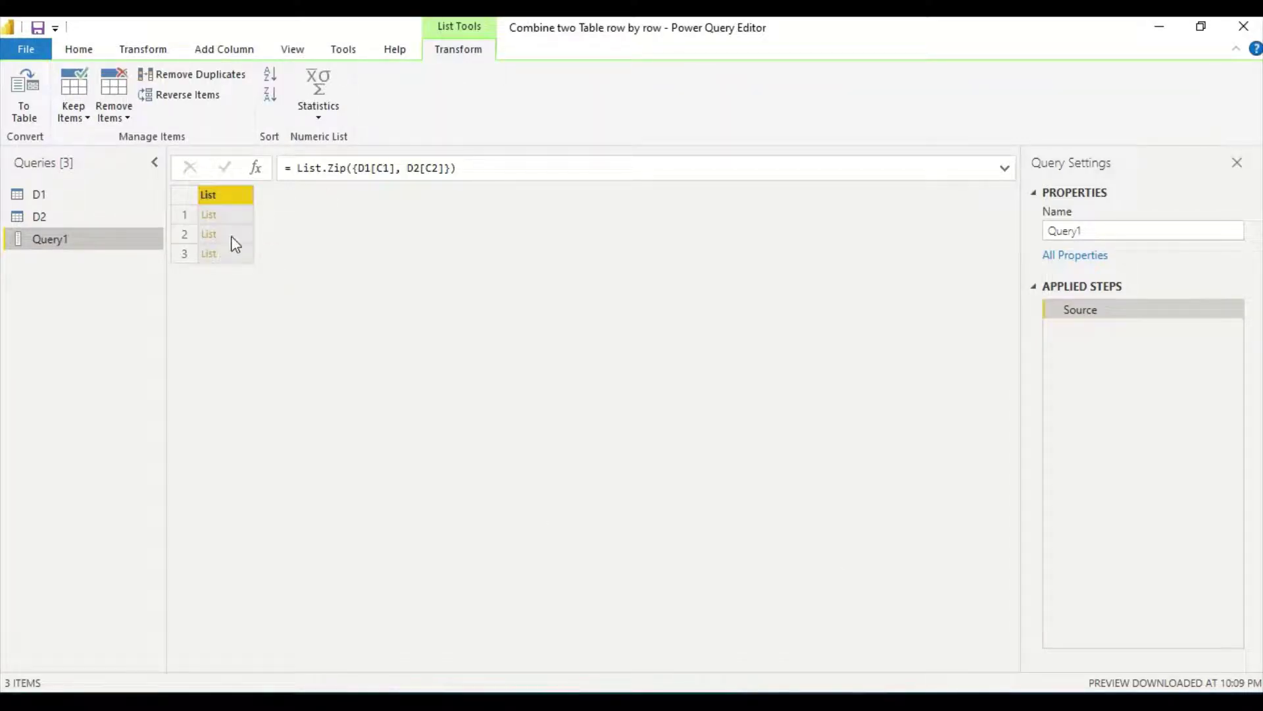
{"action": "left_click", "coordinate": [35, 112]}
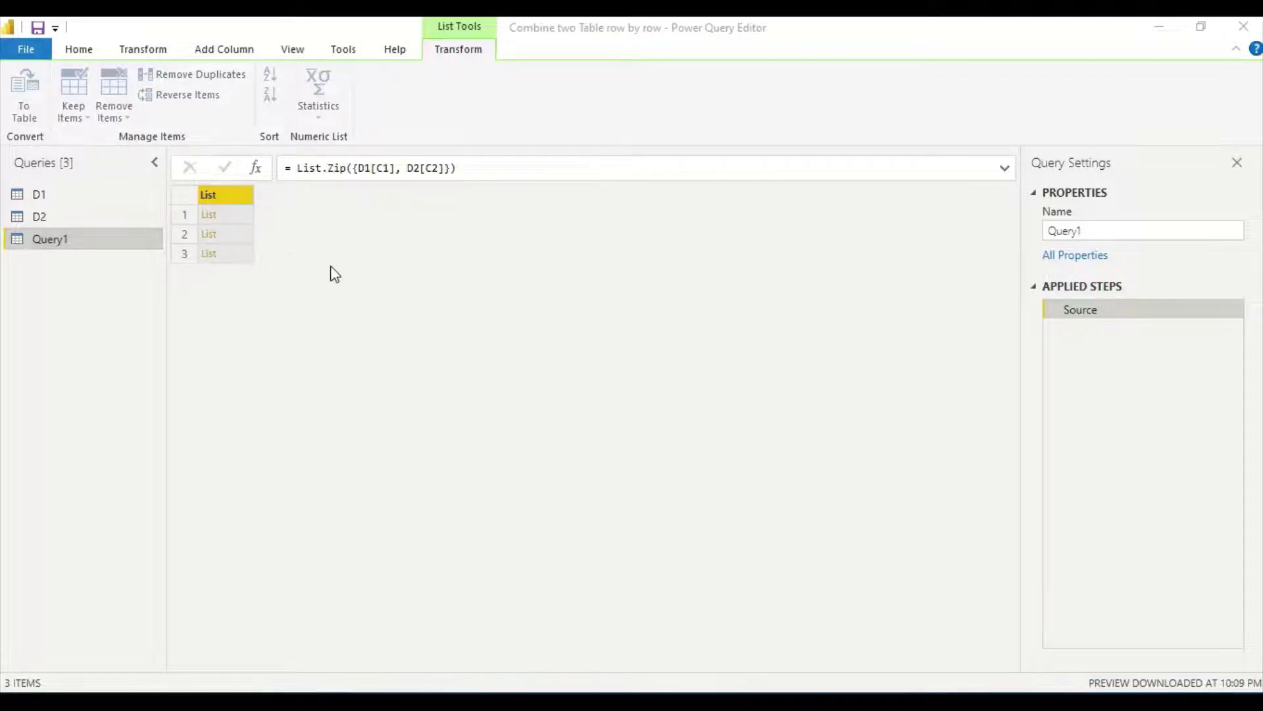
{"action": "left_click", "coordinate": [822, 440]}
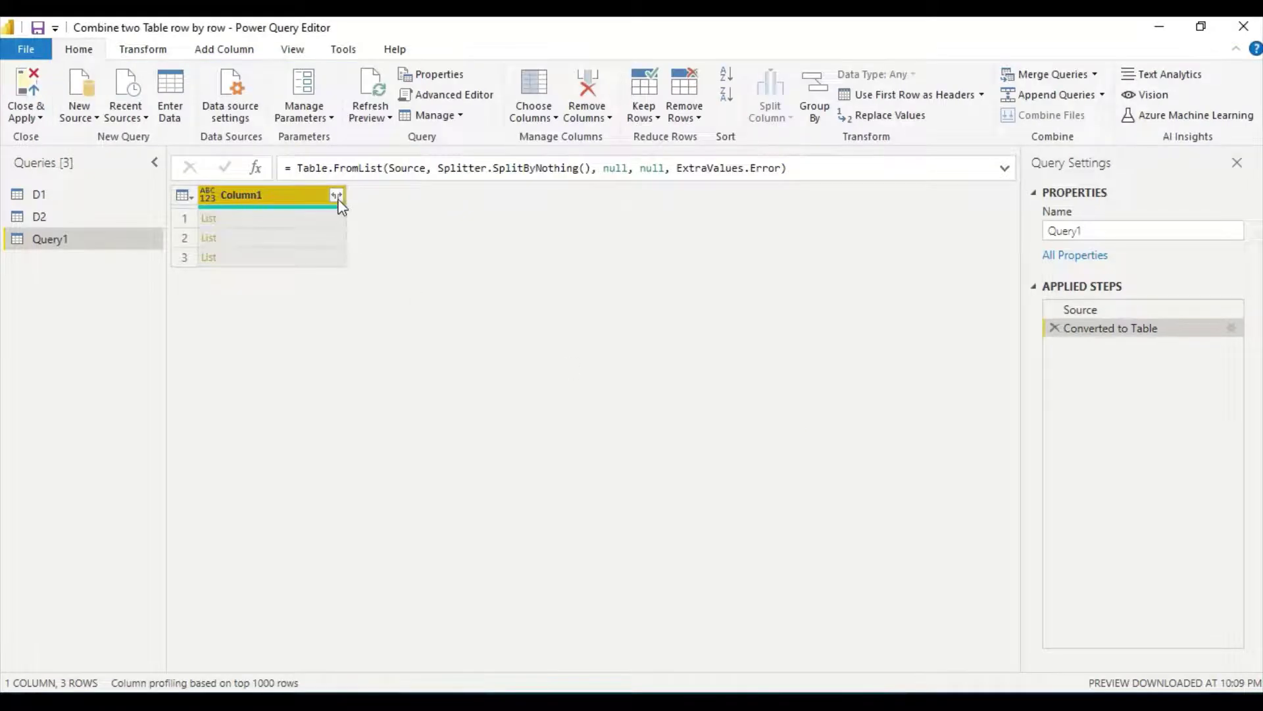
{"action": "left_click", "coordinate": [273, 221]}
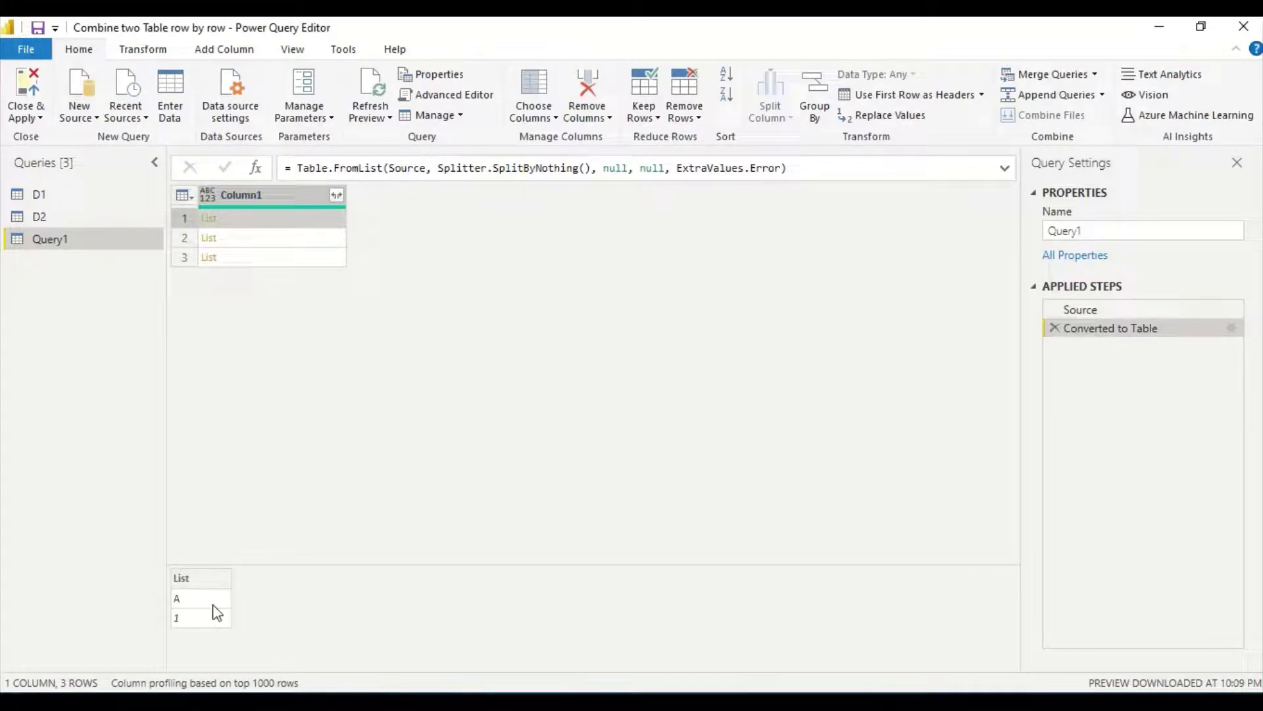
{"action": "left_click", "coordinate": [288, 241]}
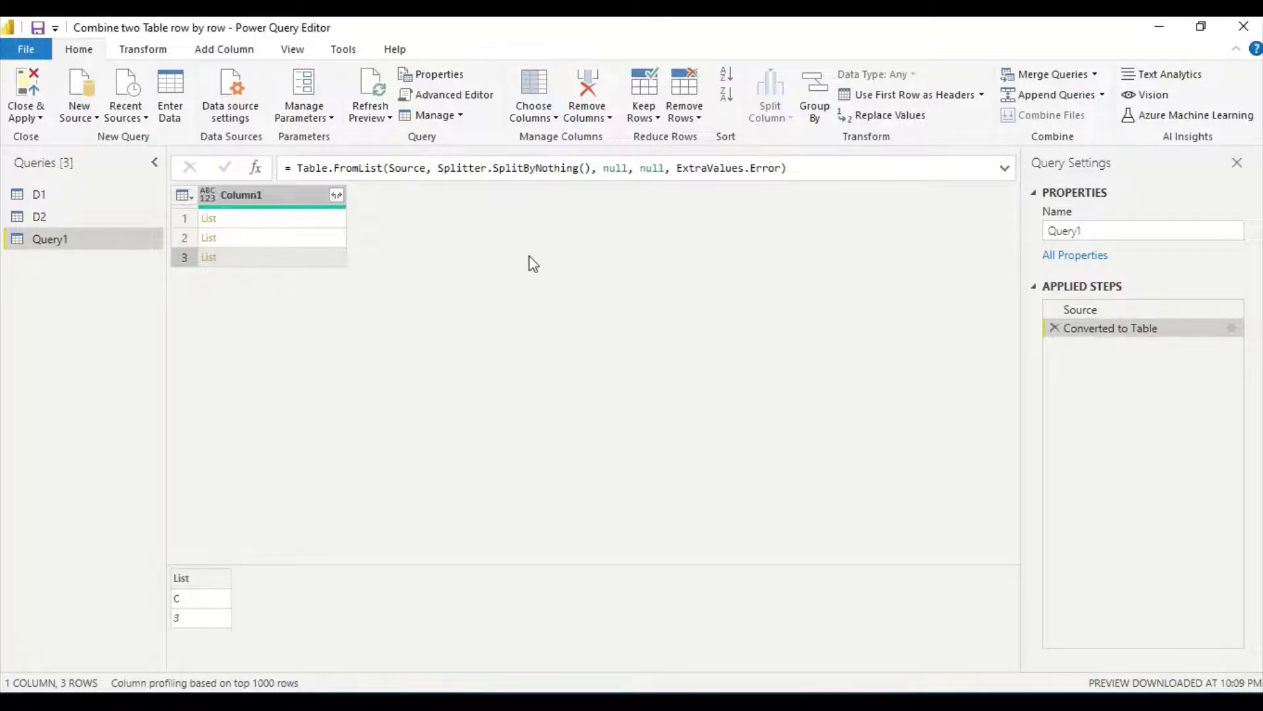
Extract Column1's list values joined with a comma delimiter
{"action": "left_click", "coordinate": [339, 198]}
{"action": "left_click", "coordinate": [295, 242]}
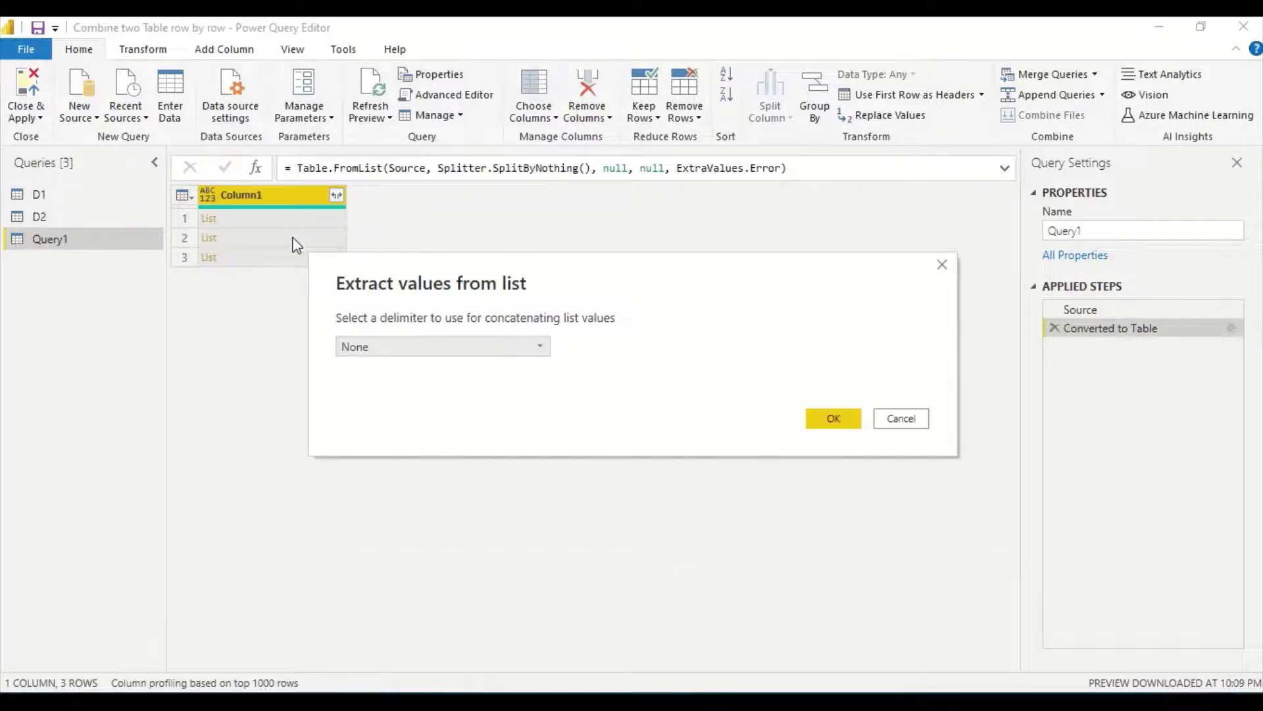
{"action": "left_click", "coordinate": [434, 353]}
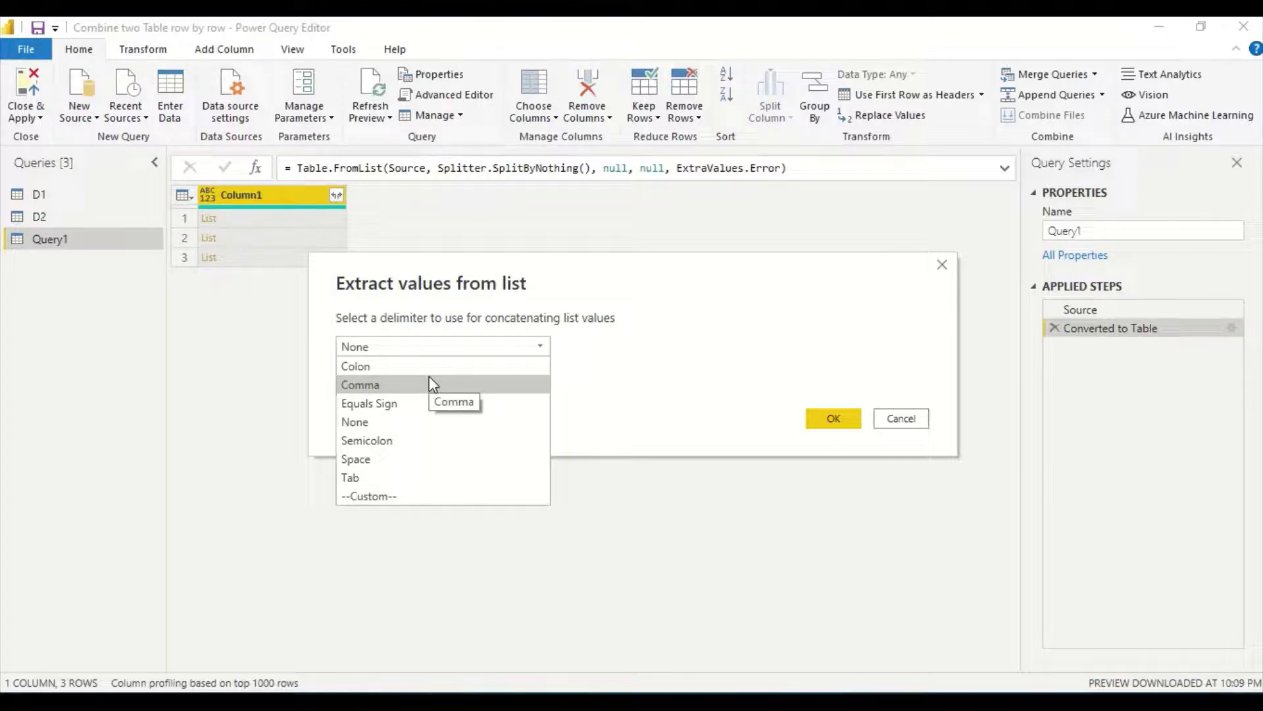
{"action": "left_click", "coordinate": [428, 384]}
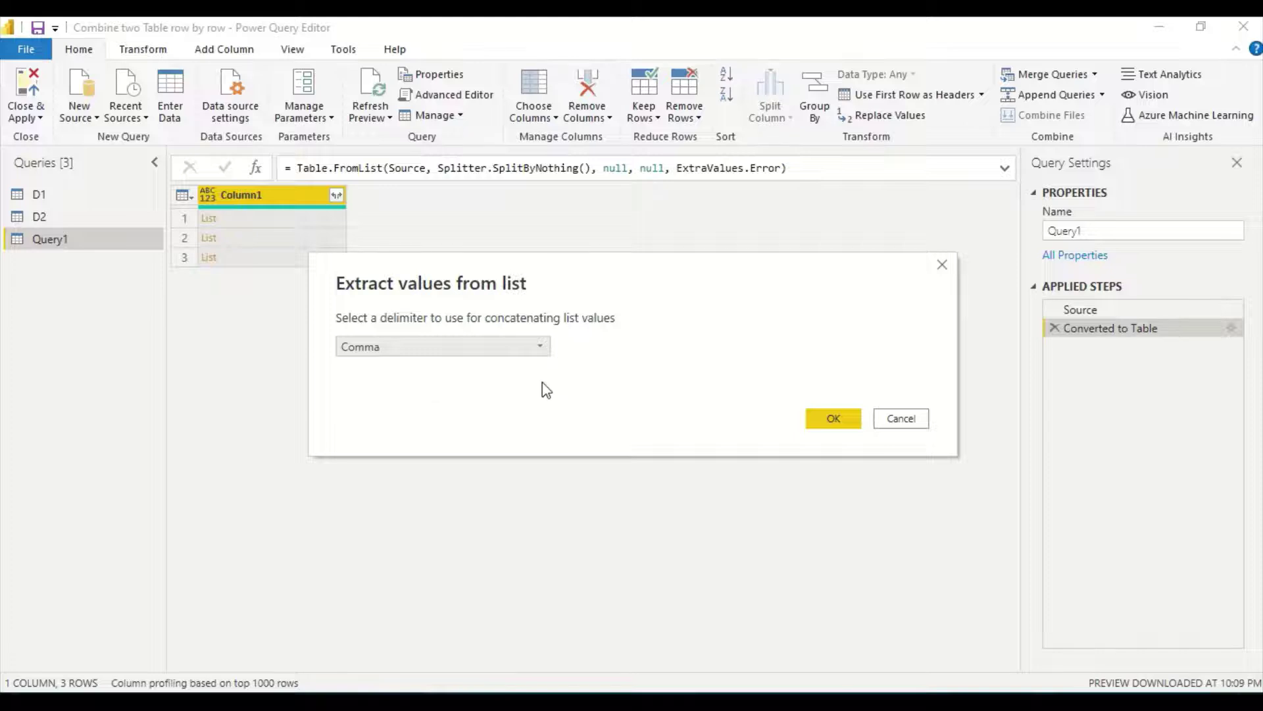
{"action": "left_click", "coordinate": [823, 425]}
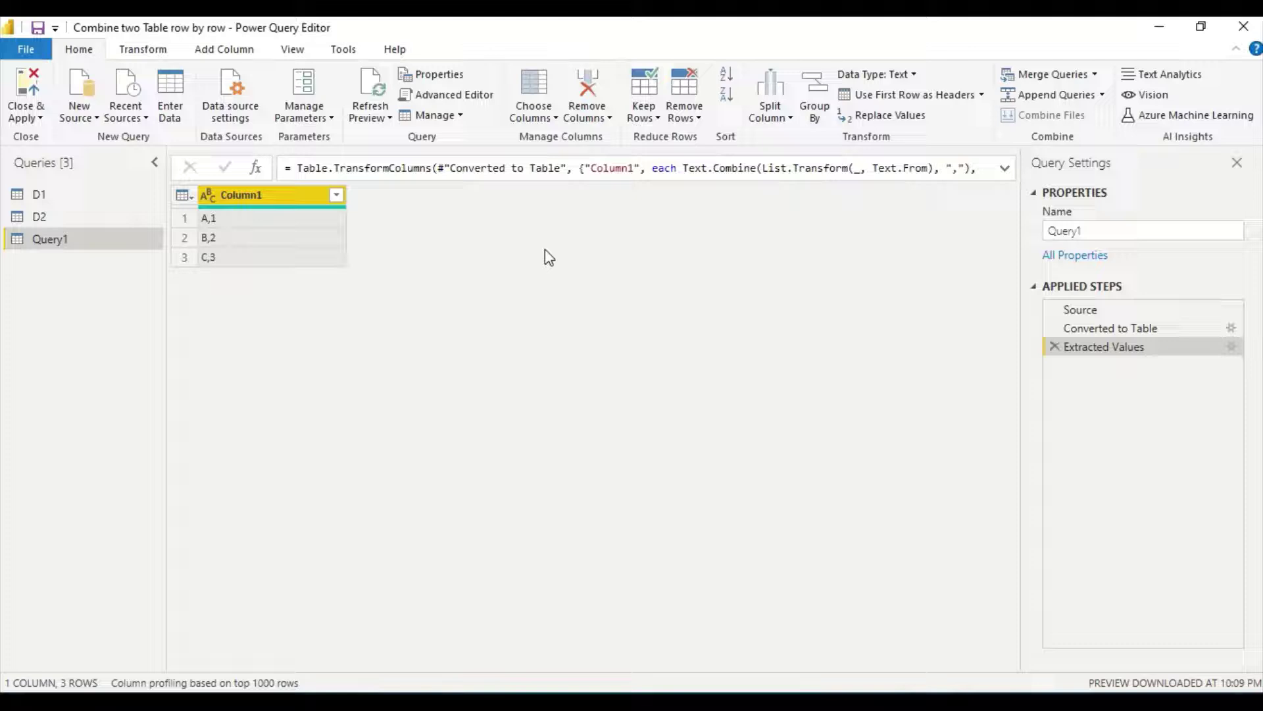
Split Column1 by comma at each occurrence into Column1.1 and Column1.2
{"action": "left_click", "coordinate": [781, 119]}
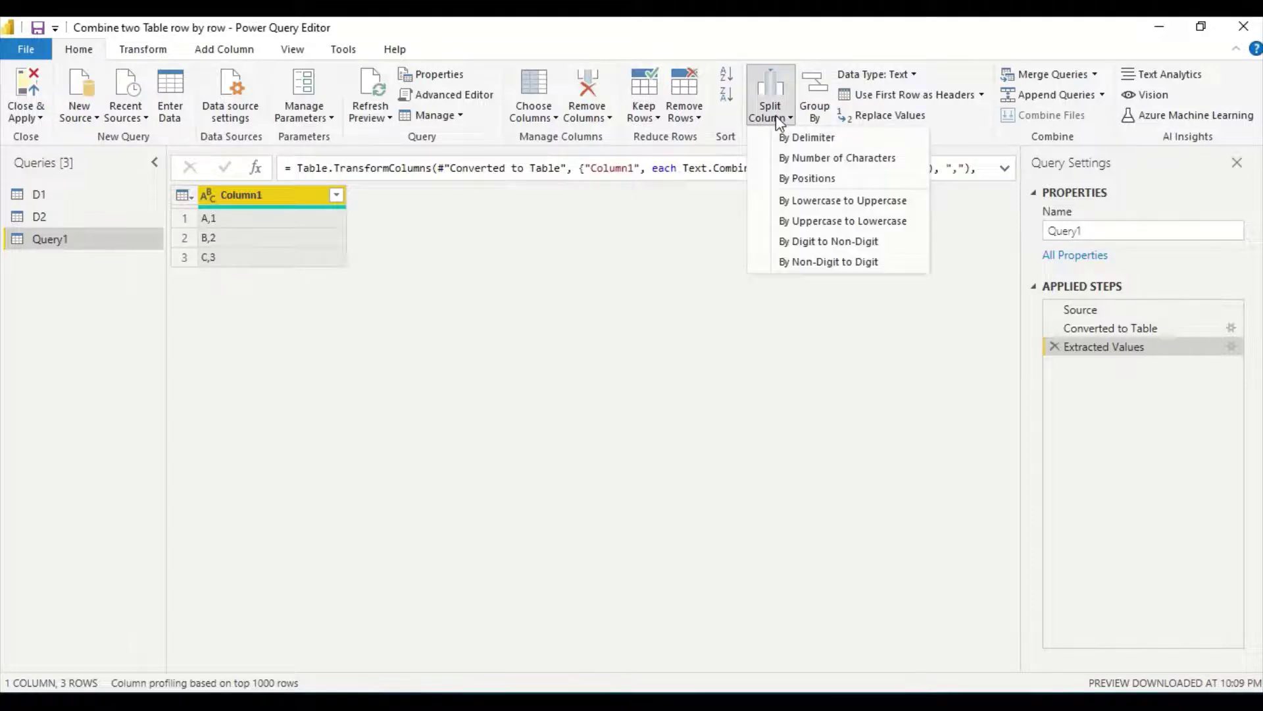
{"action": "left_click", "coordinate": [784, 137]}
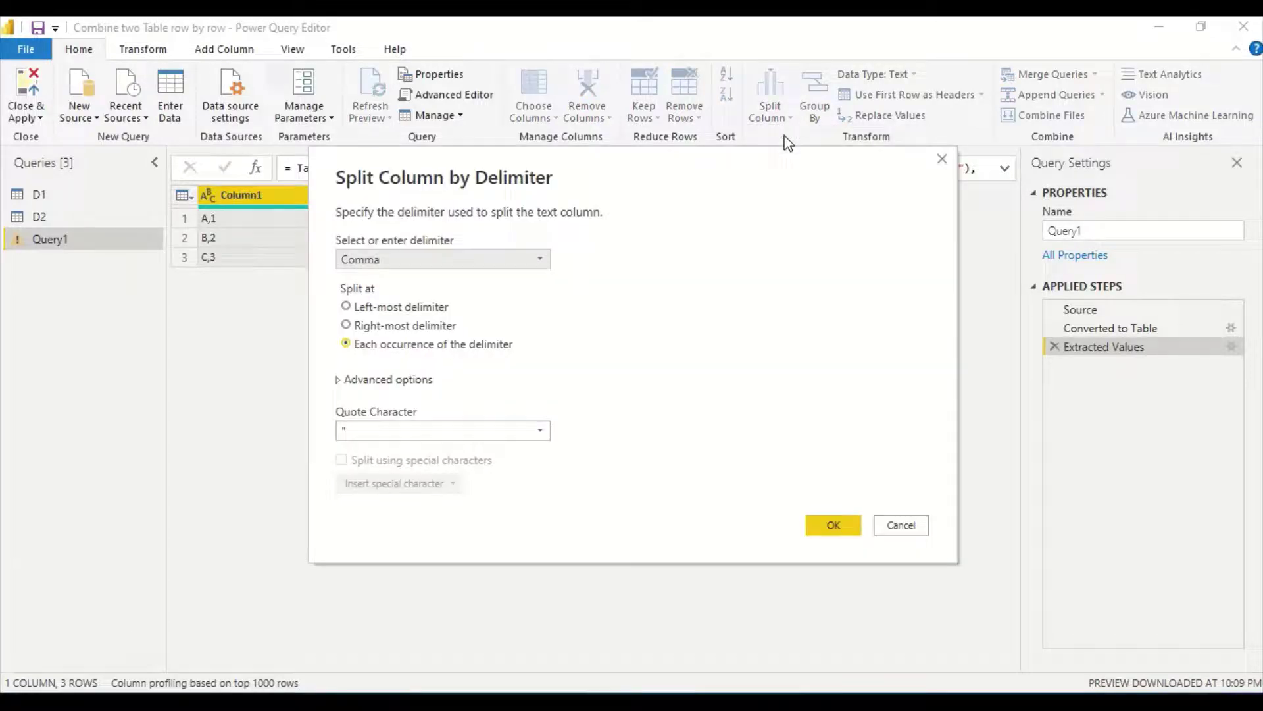
{"action": "left_click", "coordinate": [367, 381]}
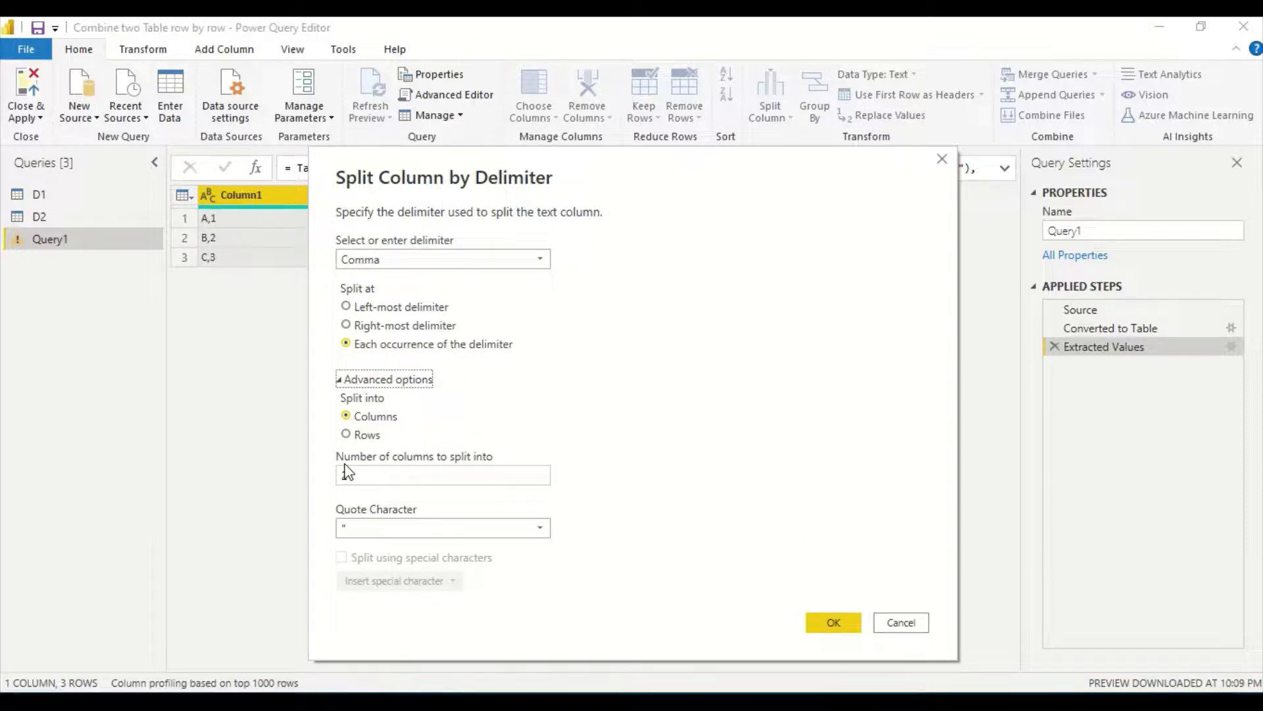
{"action": "left_click", "coordinate": [832, 622]}
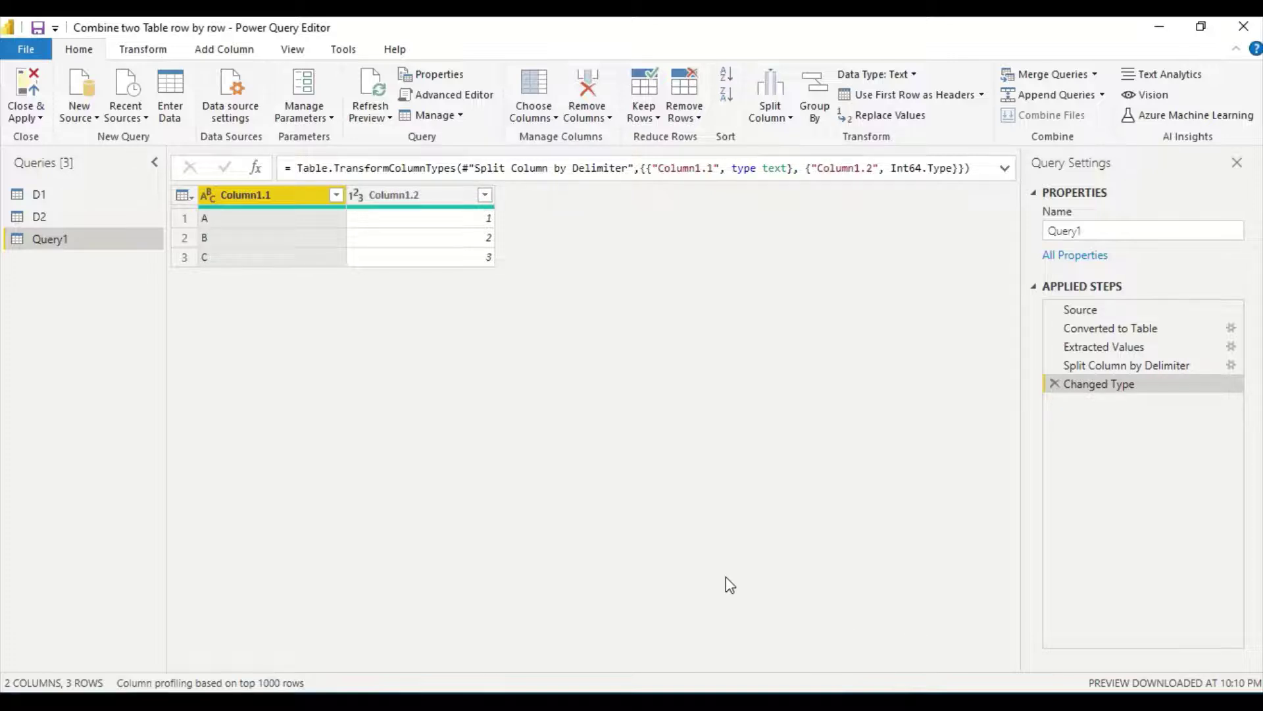
Look over the D1, D2 and Query1 queries, then edit D1's entered source data
{"action": "left_click", "coordinate": [53, 203]}
{"action": "left_click", "coordinate": [51, 211]}
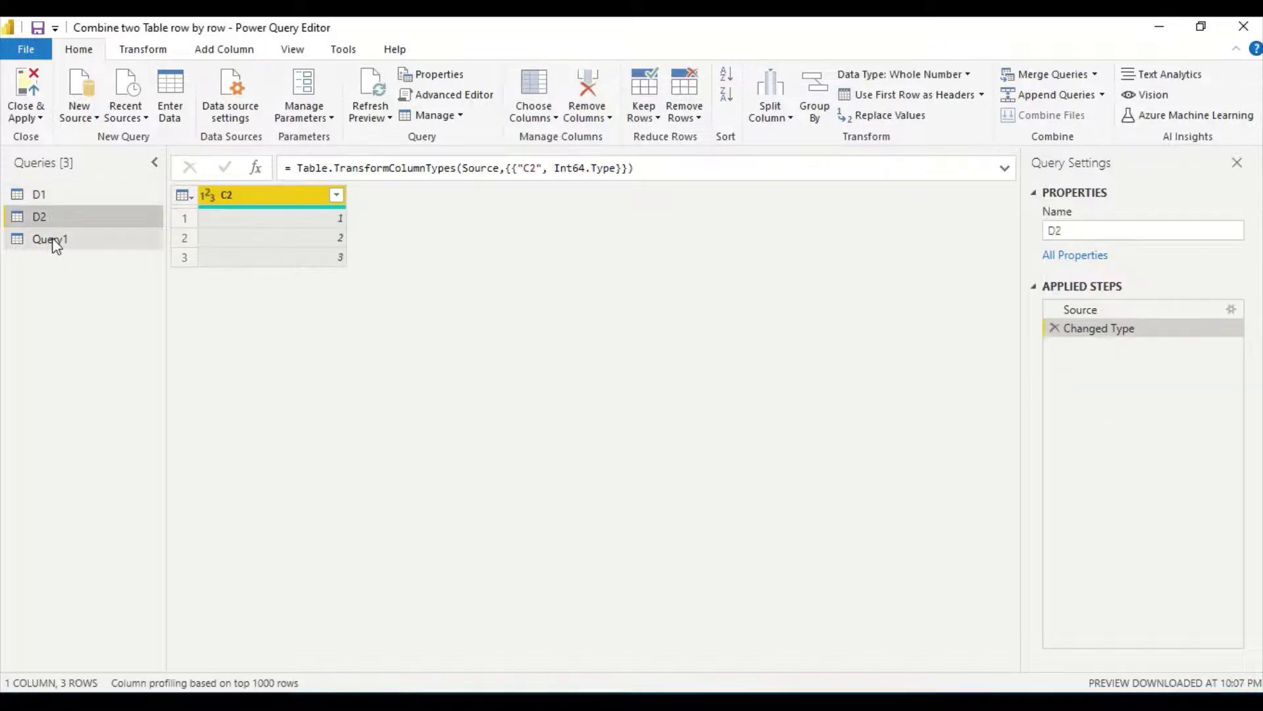
{"action": "left_click", "coordinate": [51, 239]}
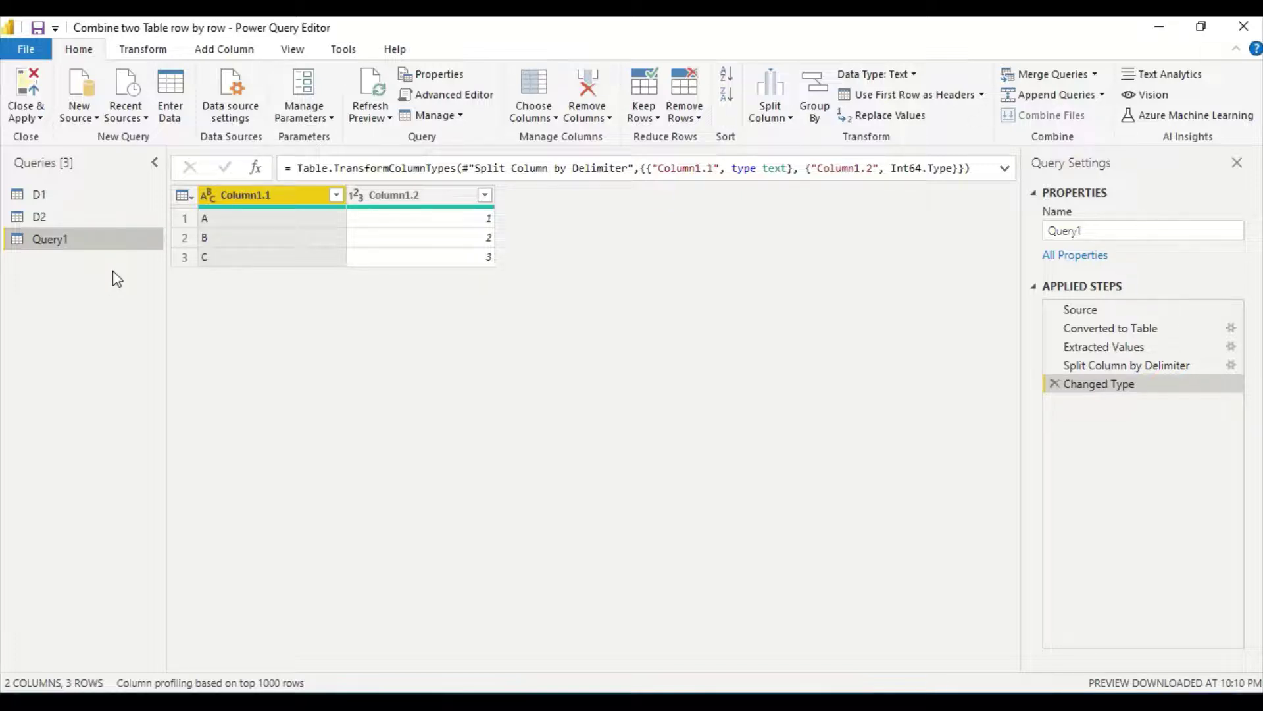
{"action": "left_click", "coordinate": [54, 192]}
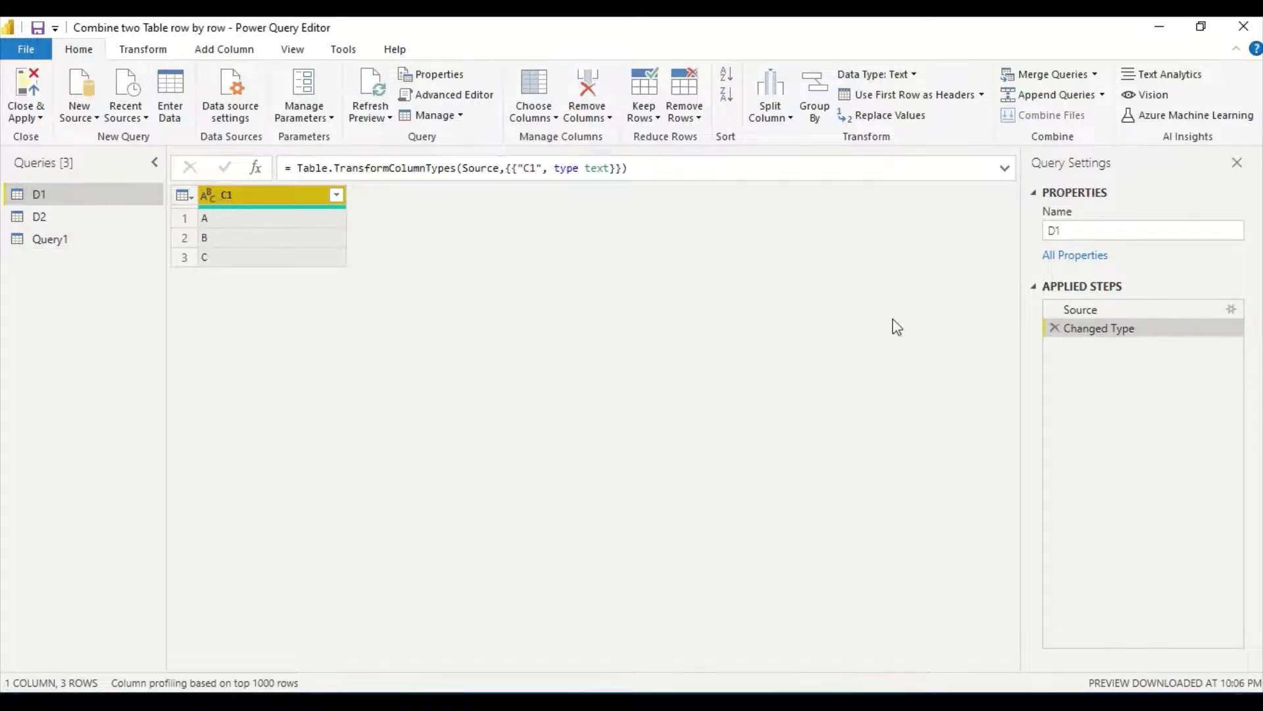
{"action": "double_click", "coordinate": [1081, 313]}
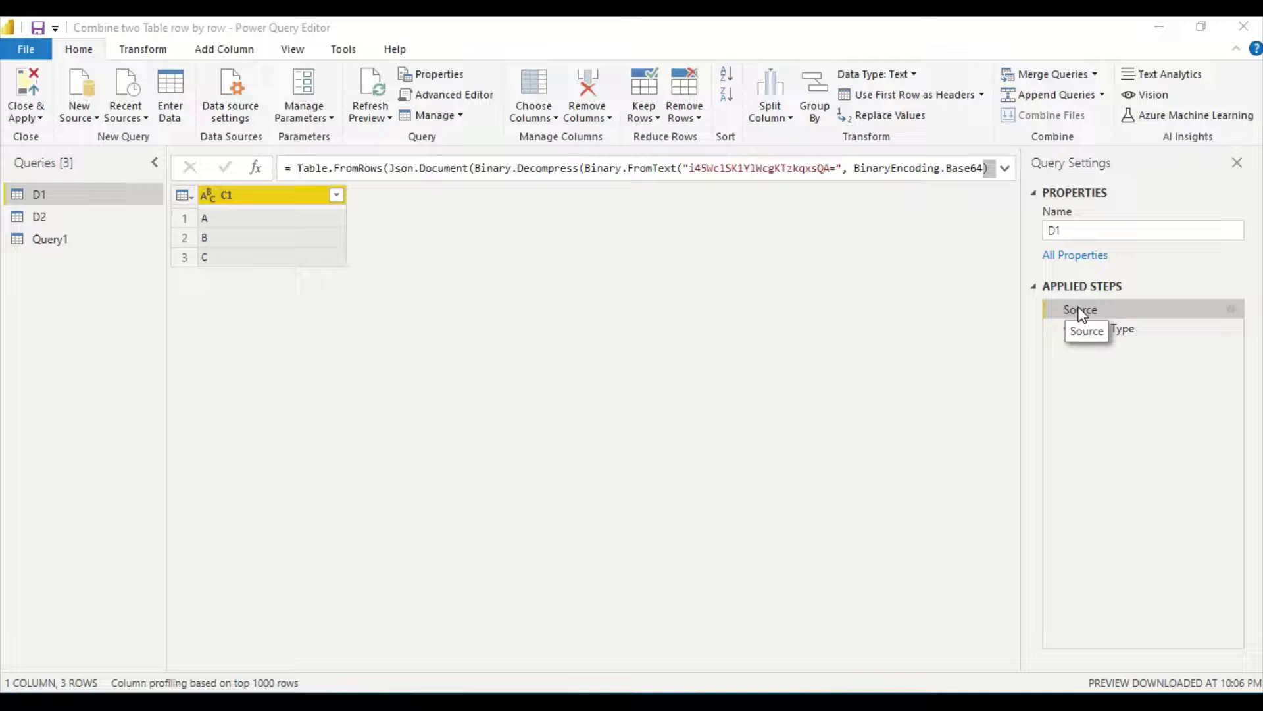
Add a second column to D1 holding D, E and F
{"action": "left_click", "coordinate": [390, 107]}
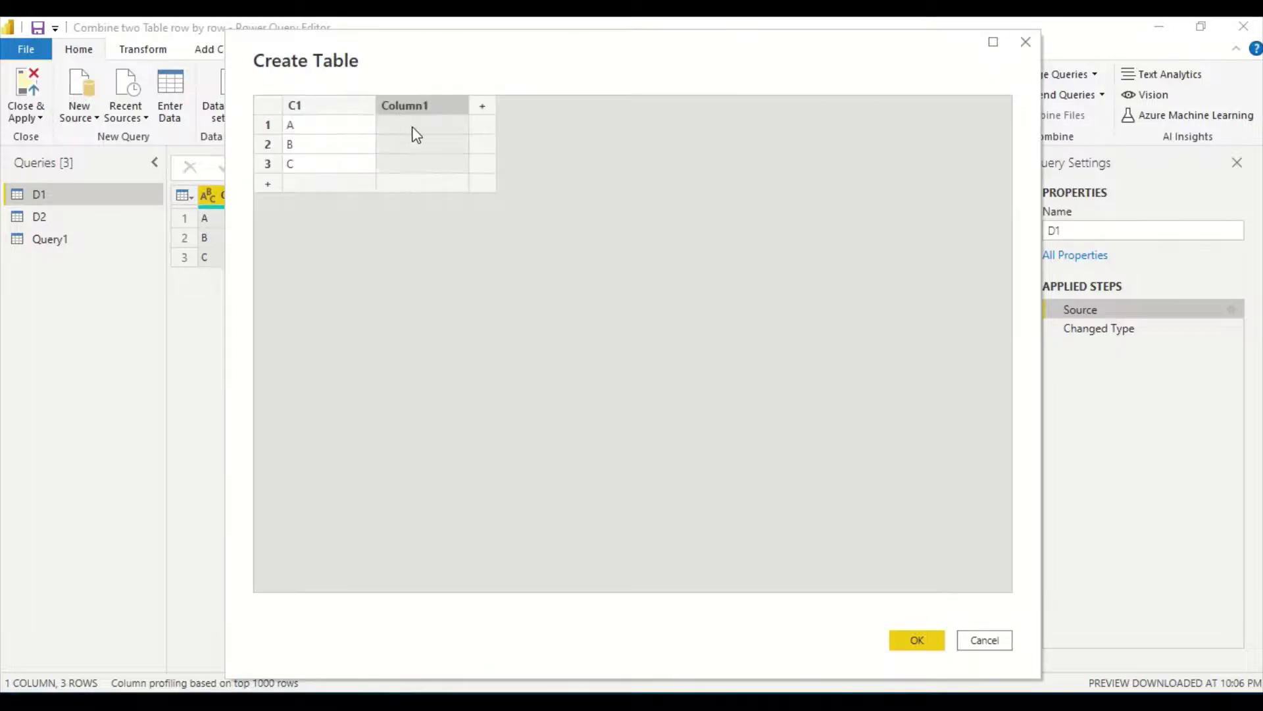
{"action": "left_click", "coordinate": [415, 130]}
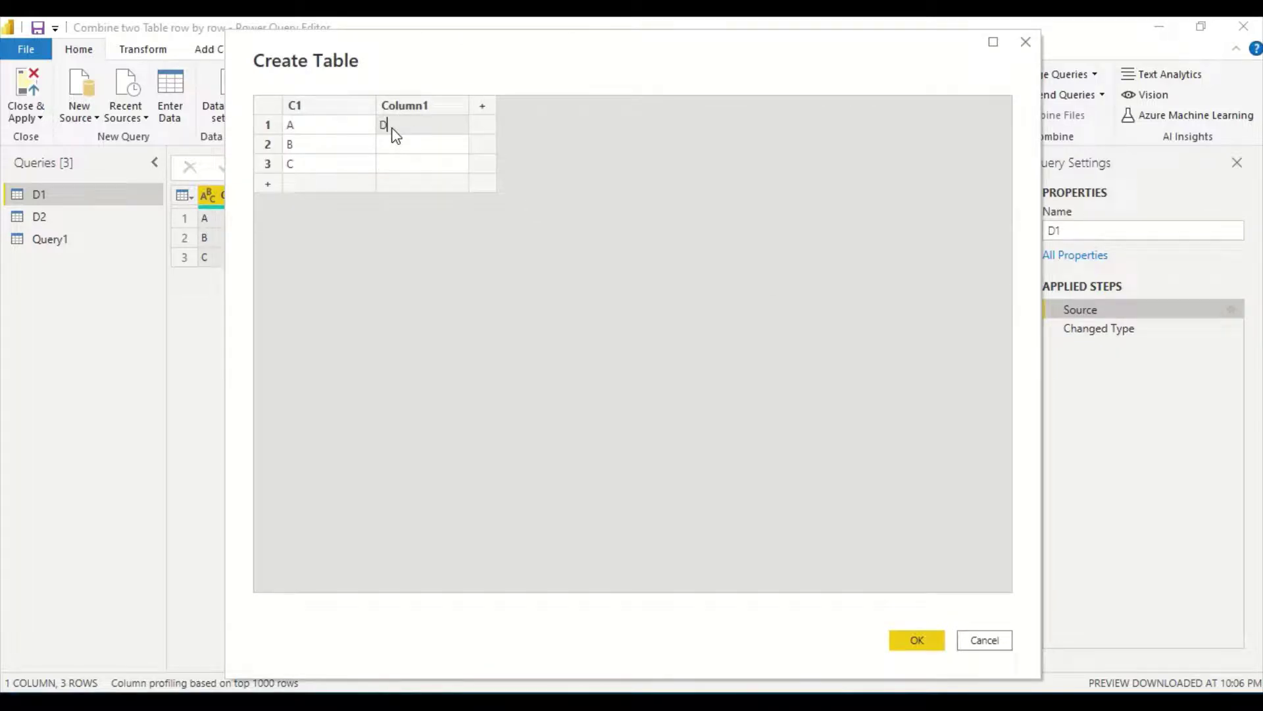
{"action": "type", "text": "D"}
{"action": "left_click", "coordinate": [401, 154]}
{"action": "type", "text": "E"}
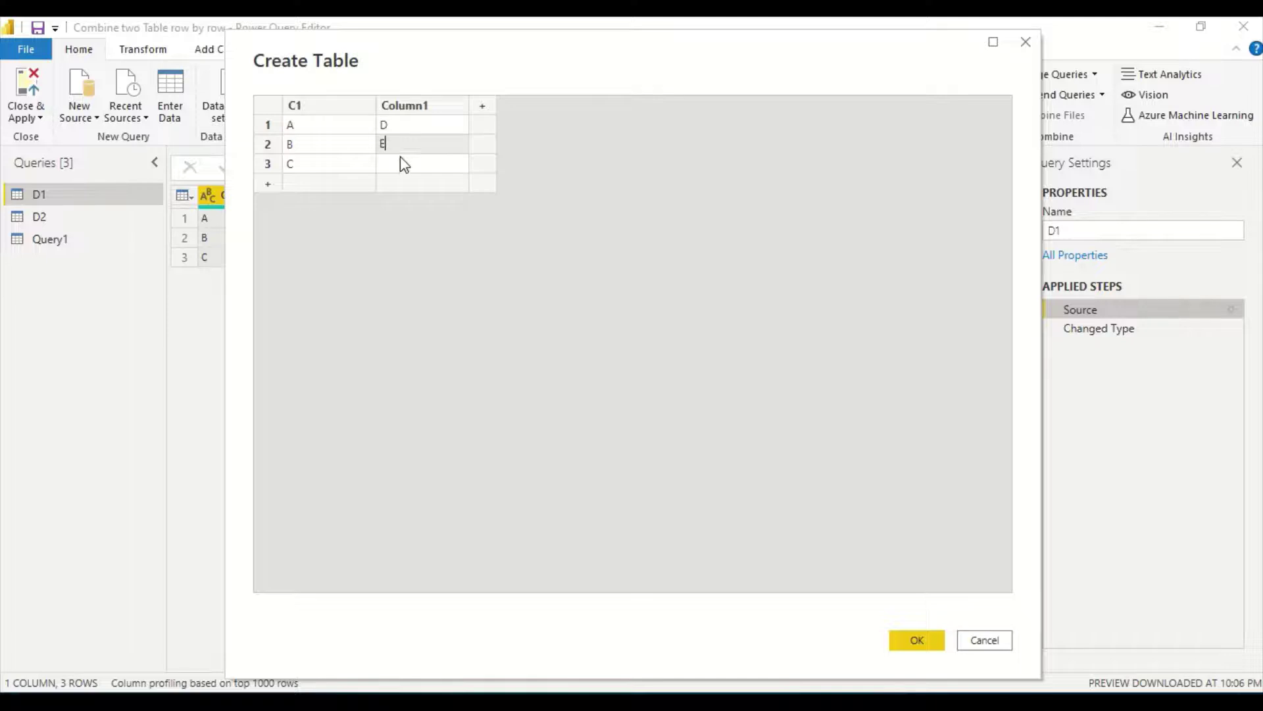
{"action": "left_click", "coordinate": [400, 159]}
{"action": "type", "text": "F"}
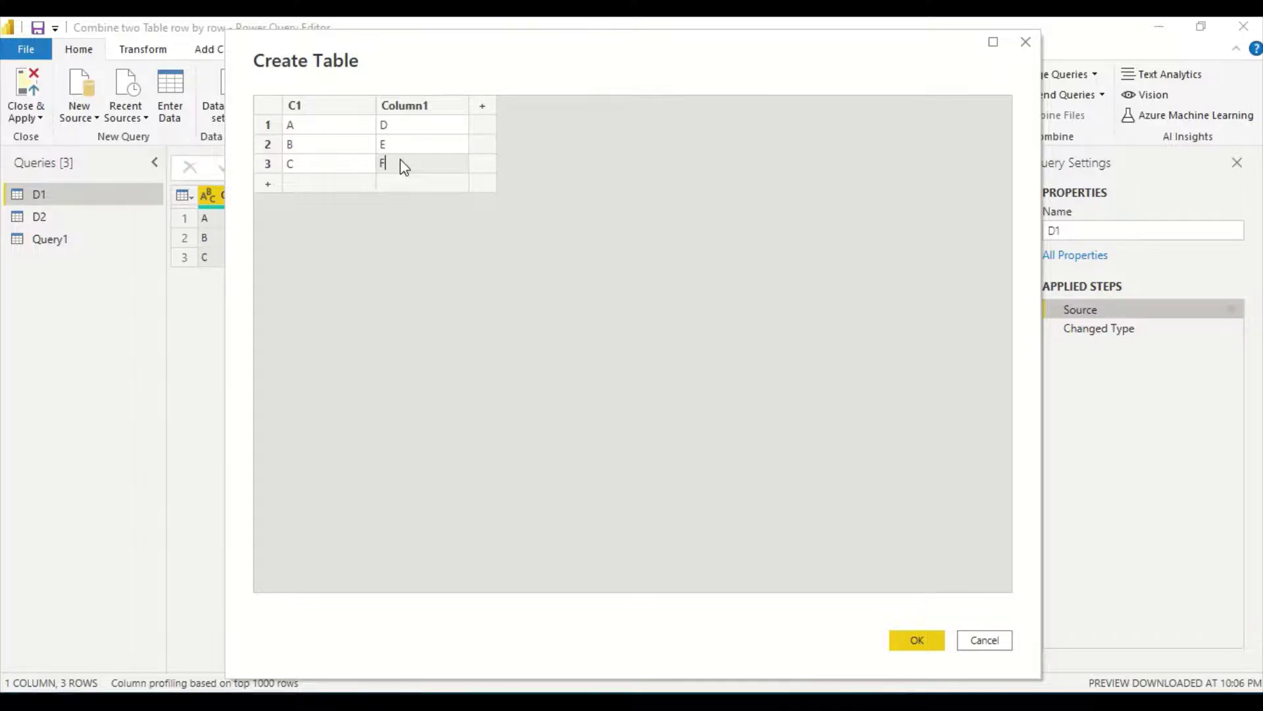
Name the new column's header C2, then delete the 2 to rename it
{"action": "double_click", "coordinate": [402, 108]}
{"action": "type", "text": "C2"}
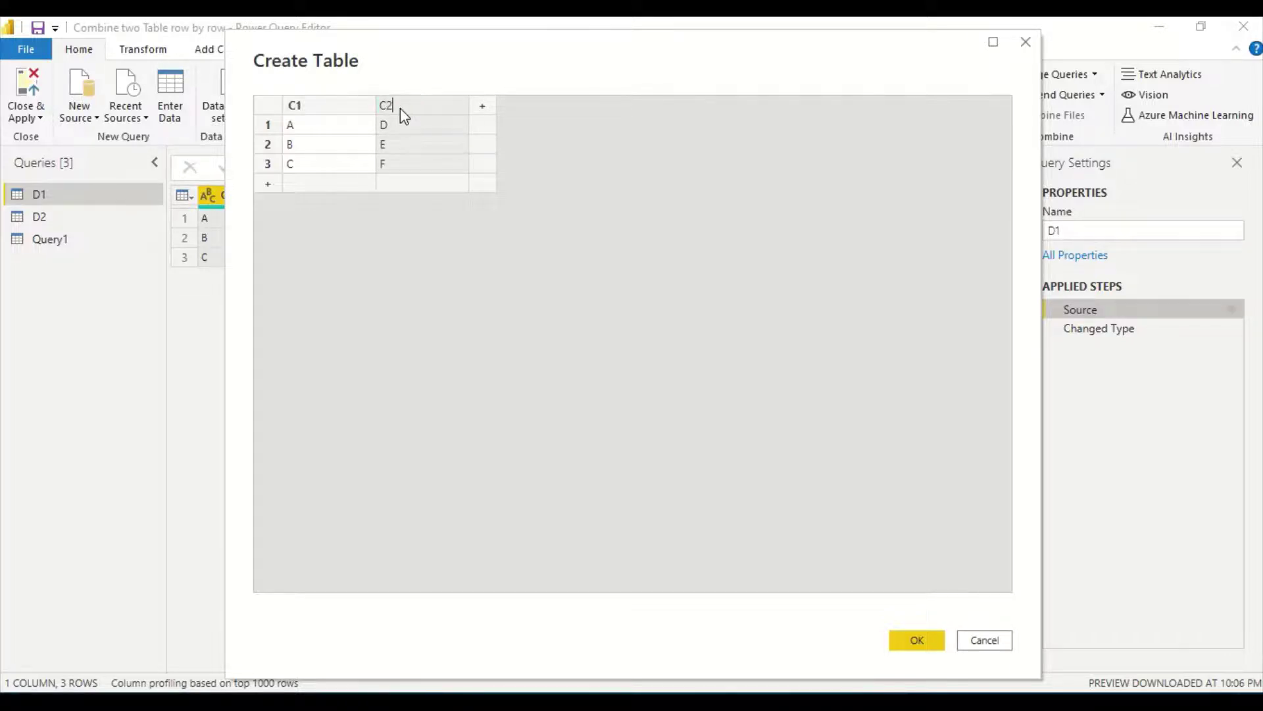
{"action": "left_click", "coordinate": [536, 256]}
{"action": "double_click", "coordinate": [405, 110]}
{"action": "left_click", "coordinate": [396, 108]}
{"action": "key", "text": "BackSpace"}
Confirm D1's column as C3, then open a Query1 reference, Query1 (2), in the Advanced Editor
{"action": "type", "text": "3"}
{"action": "left_click", "coordinate": [913, 641]}
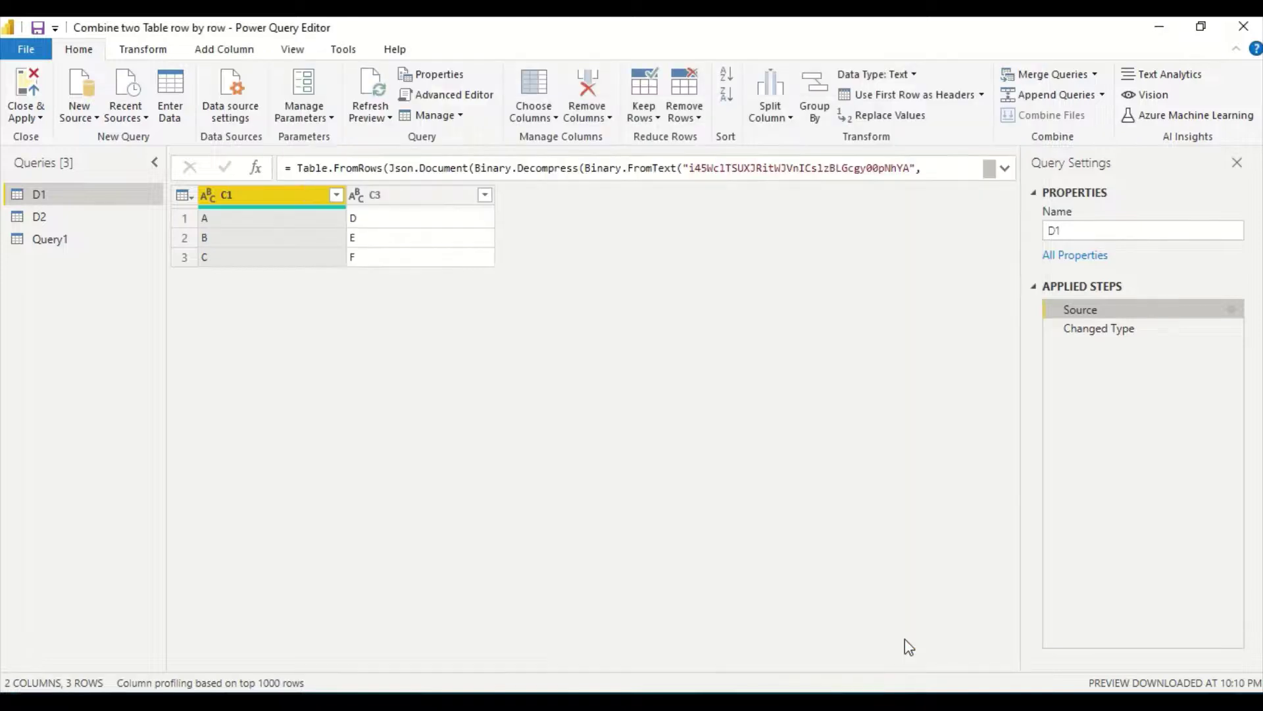
{"action": "right_click", "coordinate": [58, 247]}
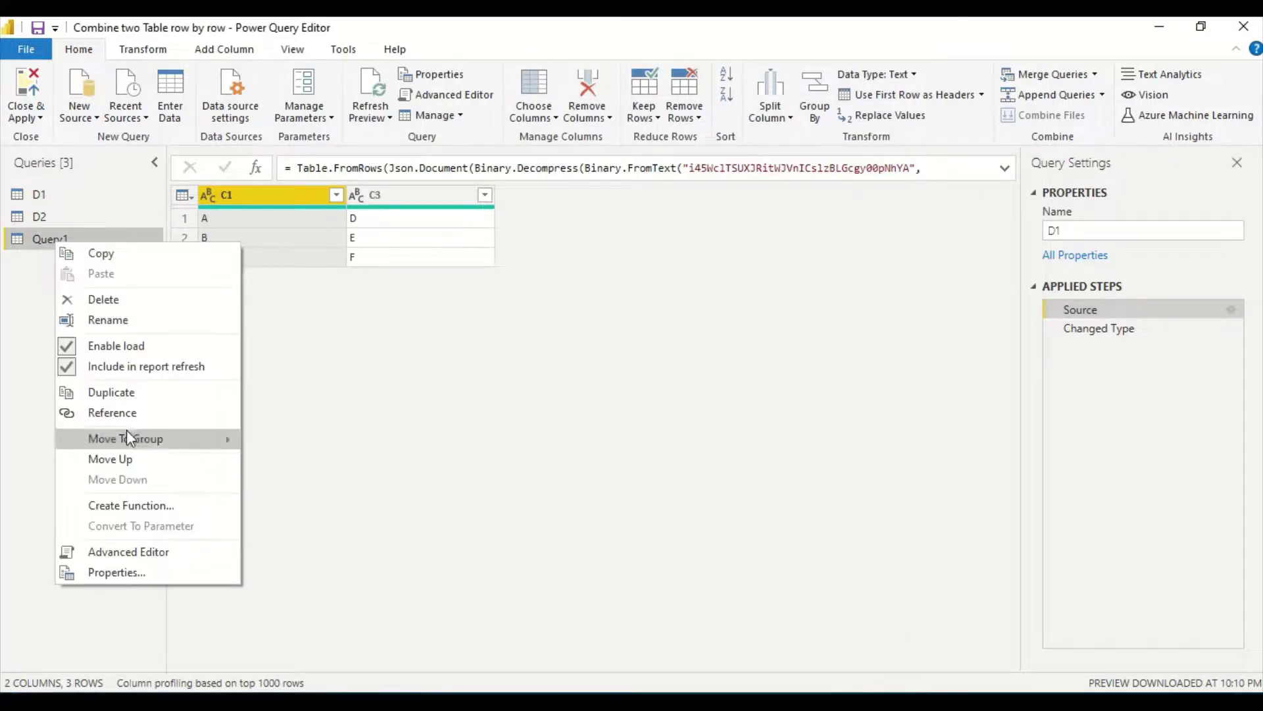
{"action": "left_click", "coordinate": [127, 411]}
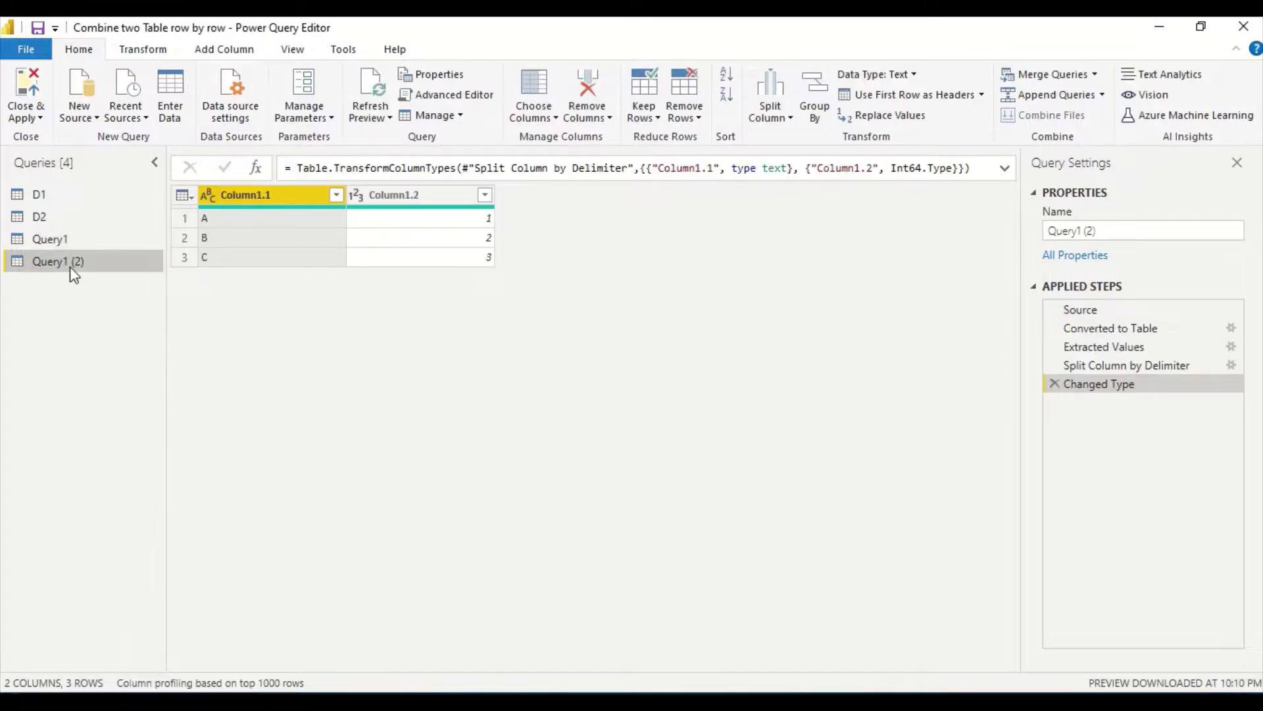
{"action": "right_click", "coordinate": [69, 266]}
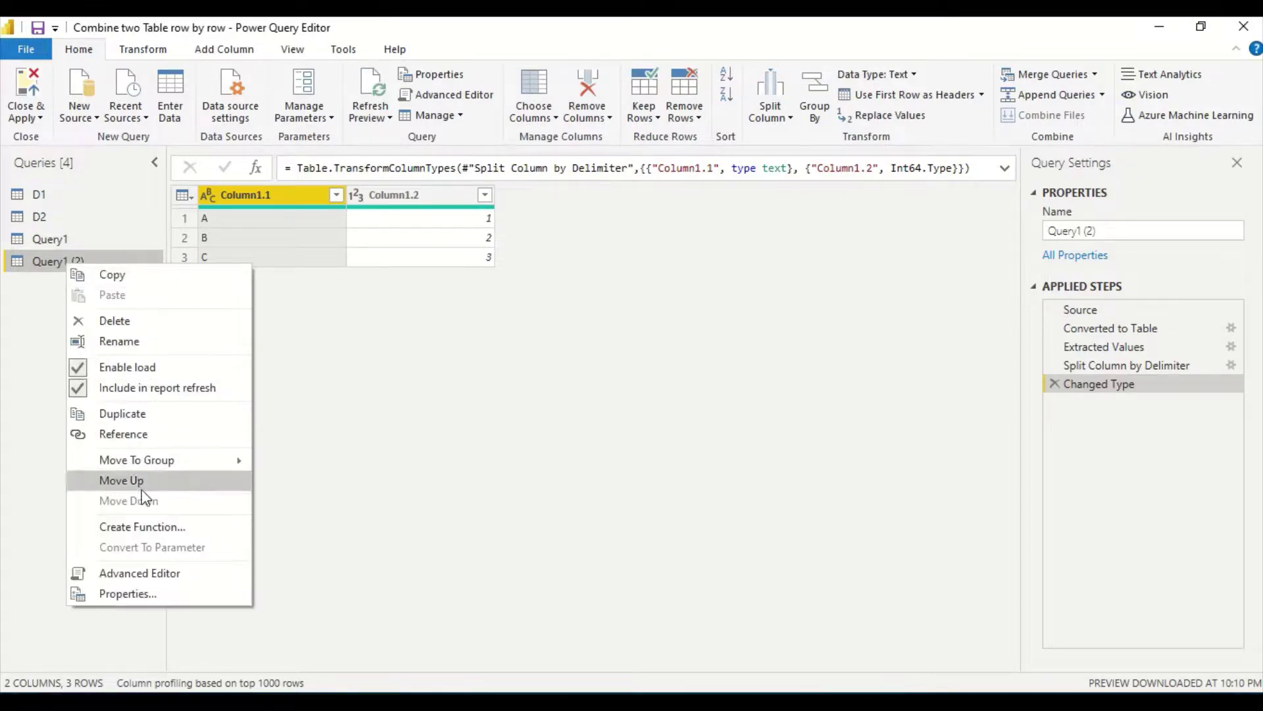
{"action": "left_click", "coordinate": [141, 573]}
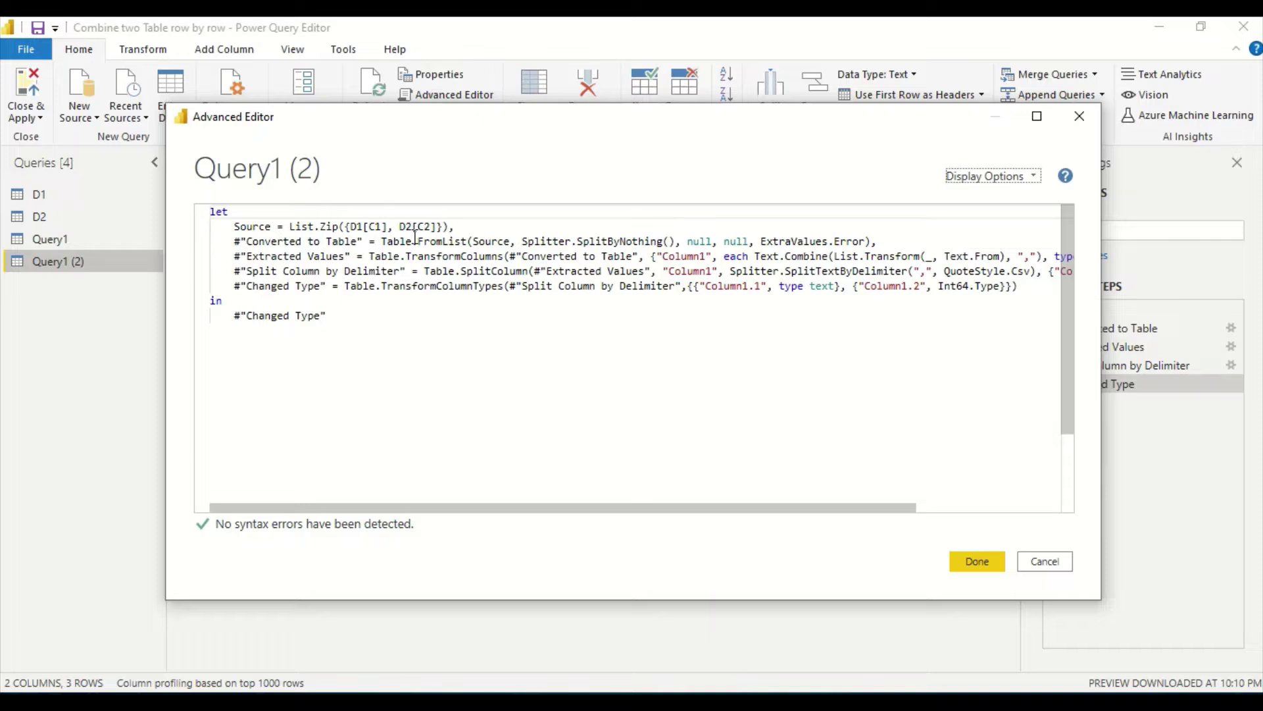
Insert D1[C3] so the List.Zip source reads D1[C1], D1[C3], D2[C2]
{"action": "left_click_drag", "start_coordinate": [388, 227], "coordinate": [348, 228]}
{"action": "key", "text": "ctrl+c"}
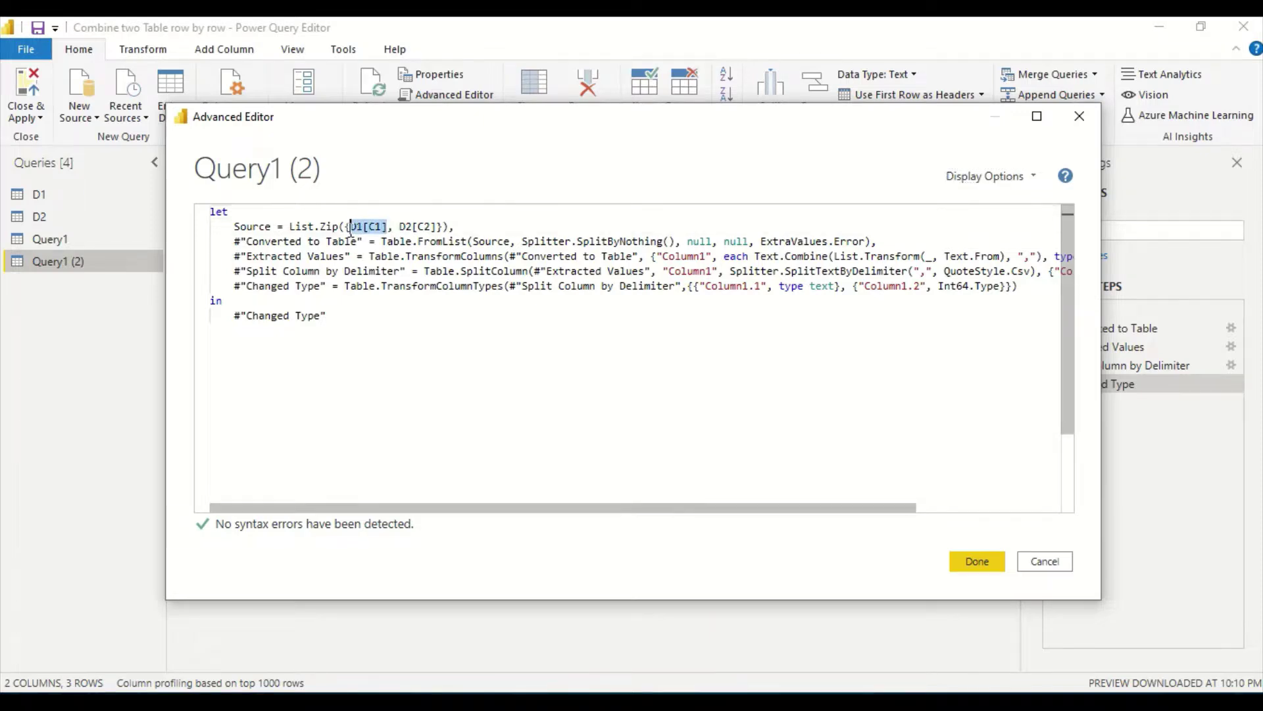
{"action": "left_click", "coordinate": [389, 228]}
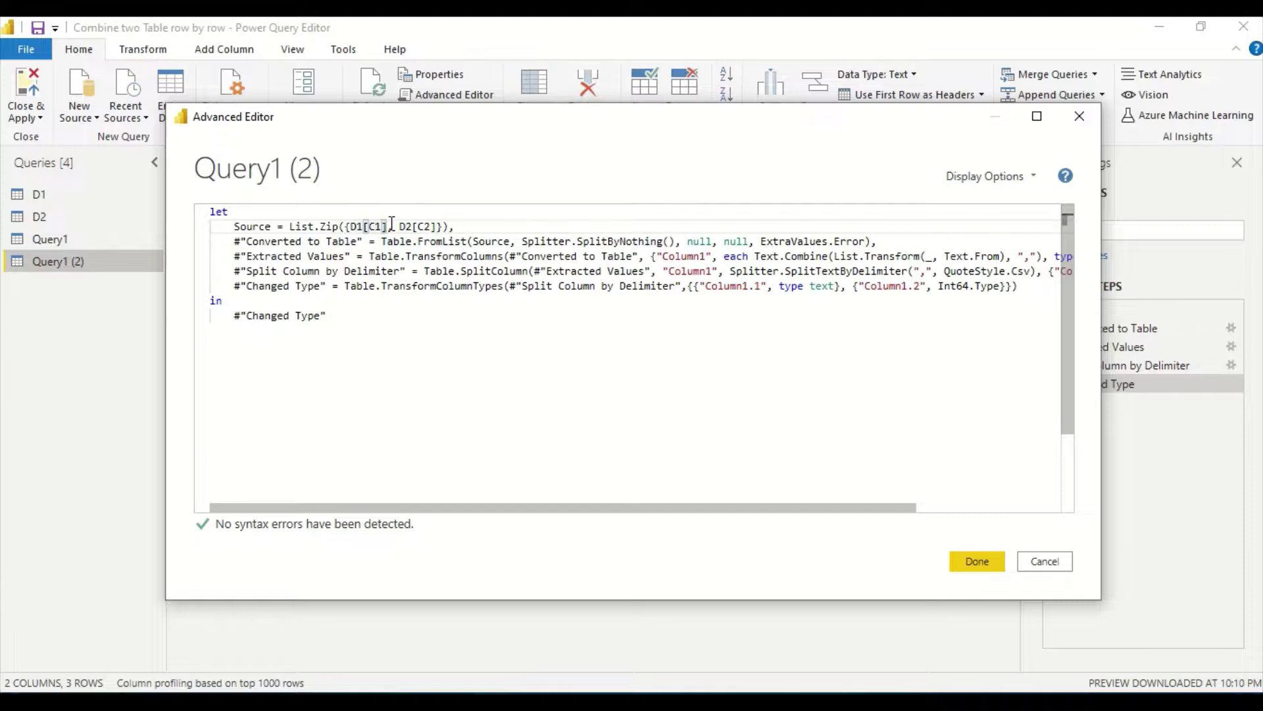
{"action": "type", "text": ","}
{"action": "key", "text": "ctrl+v"}
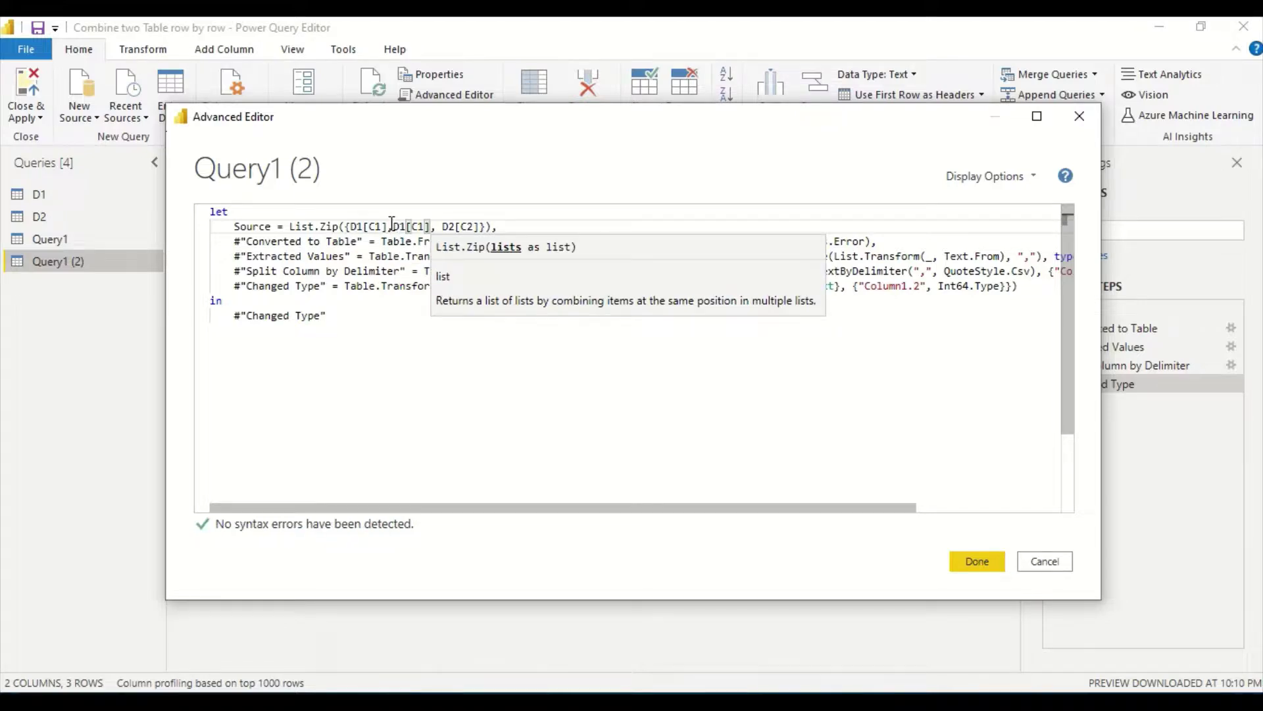
{"action": "key", "text": "Left"}
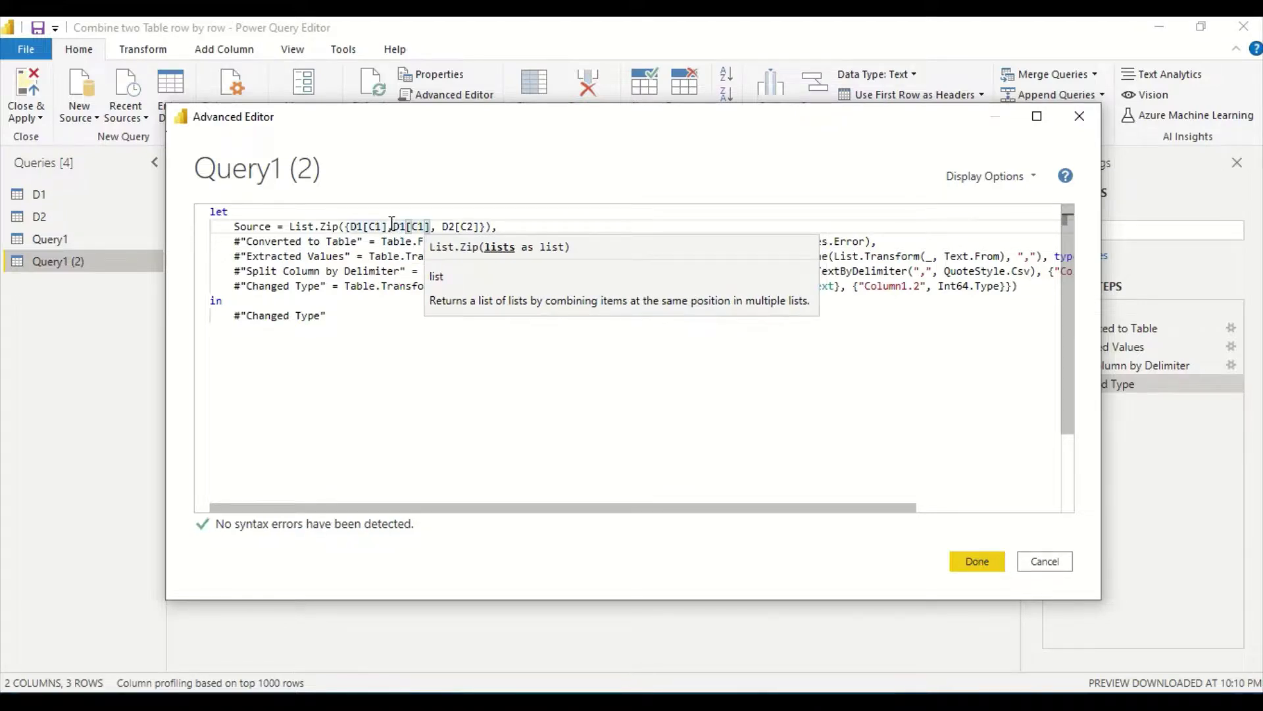
{"action": "key", "text": "BackSpace"}
{"action": "type", "text": "3"}
{"action": "left_click", "coordinate": [563, 419]}
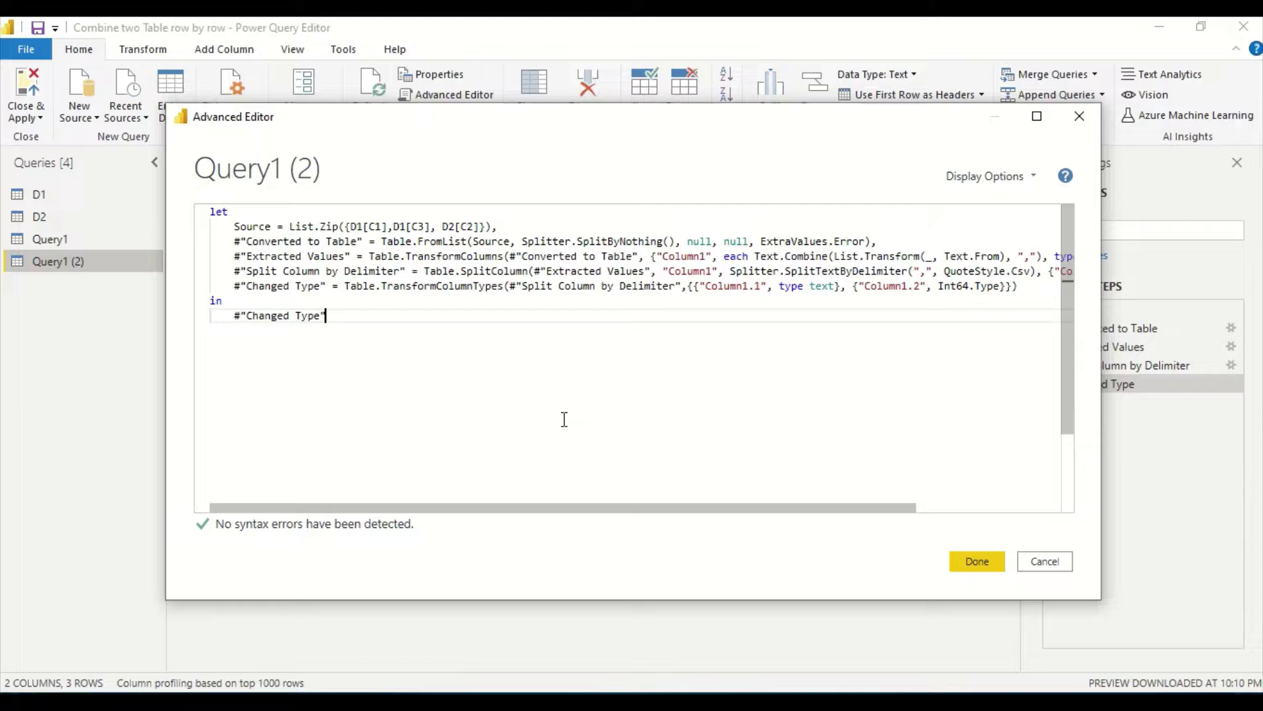
Apply the code and inspect each Applied Step up to Split Column by Delimiter
{"action": "left_click", "coordinate": [974, 561]}
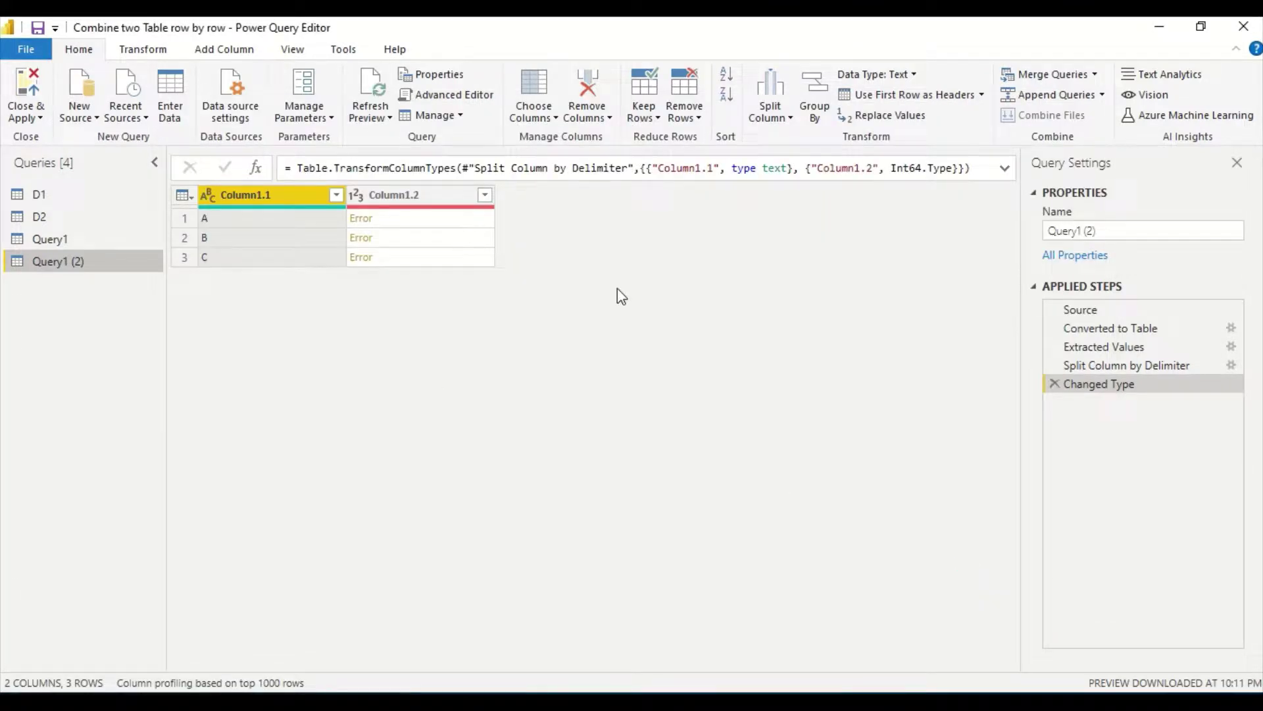
{"action": "left_click", "coordinate": [1091, 310]}
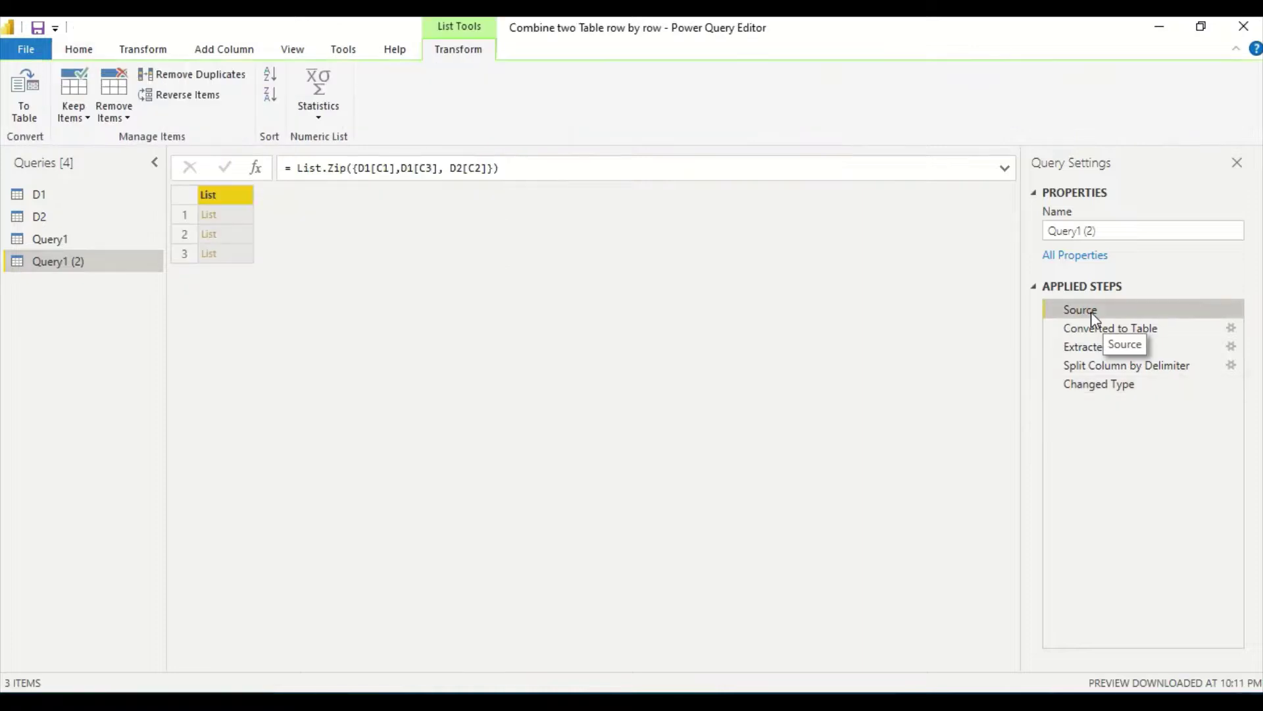
{"action": "left_click", "coordinate": [1091, 329]}
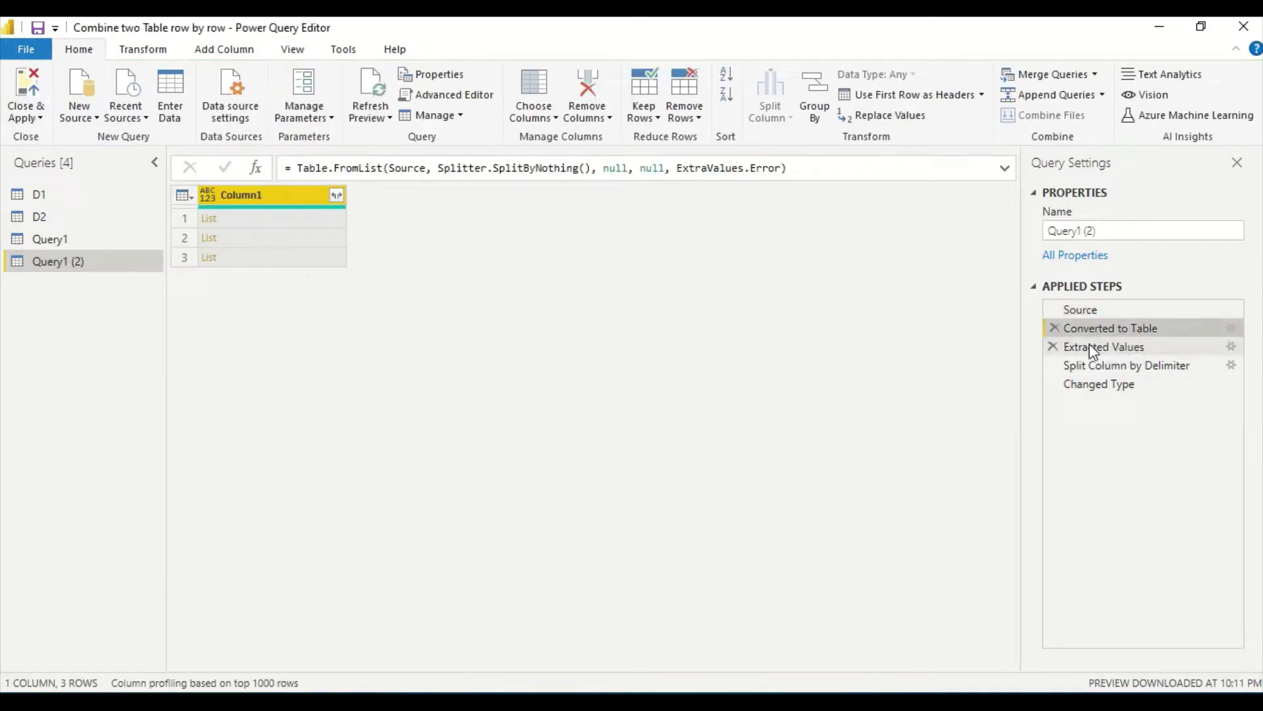
{"action": "left_click", "coordinate": [1092, 346]}
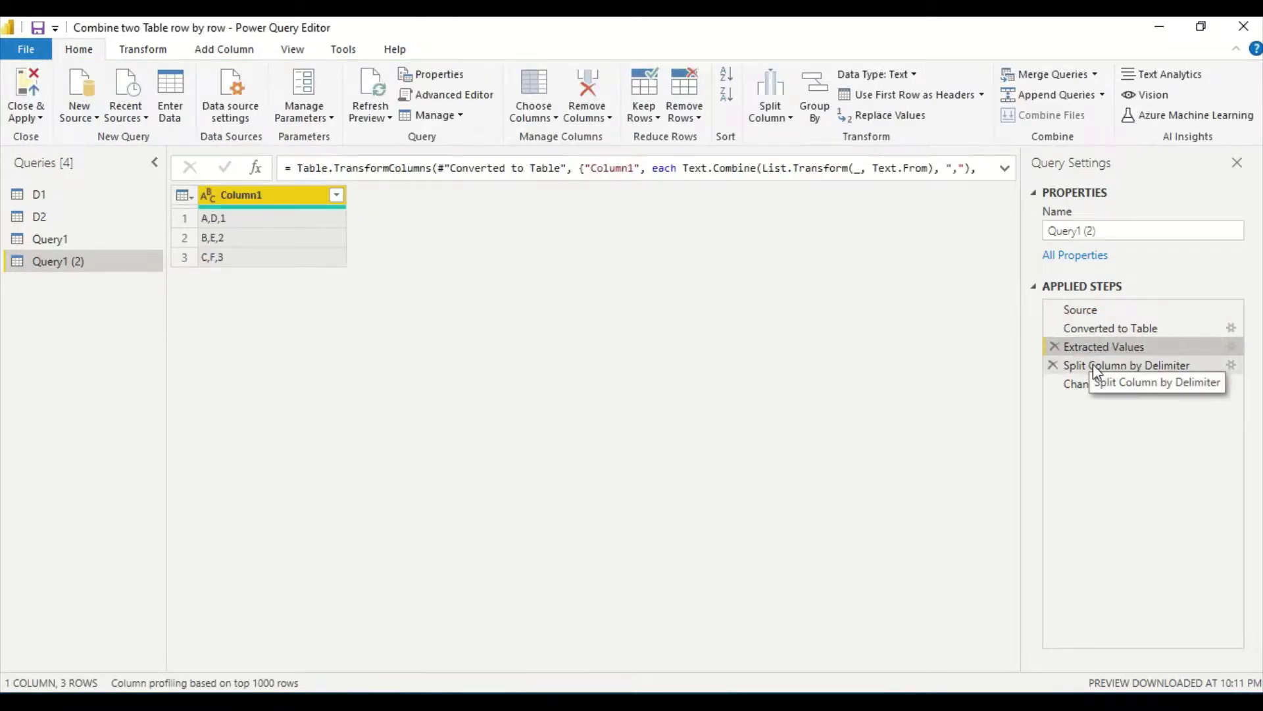
{"action": "left_click", "coordinate": [1092, 366]}
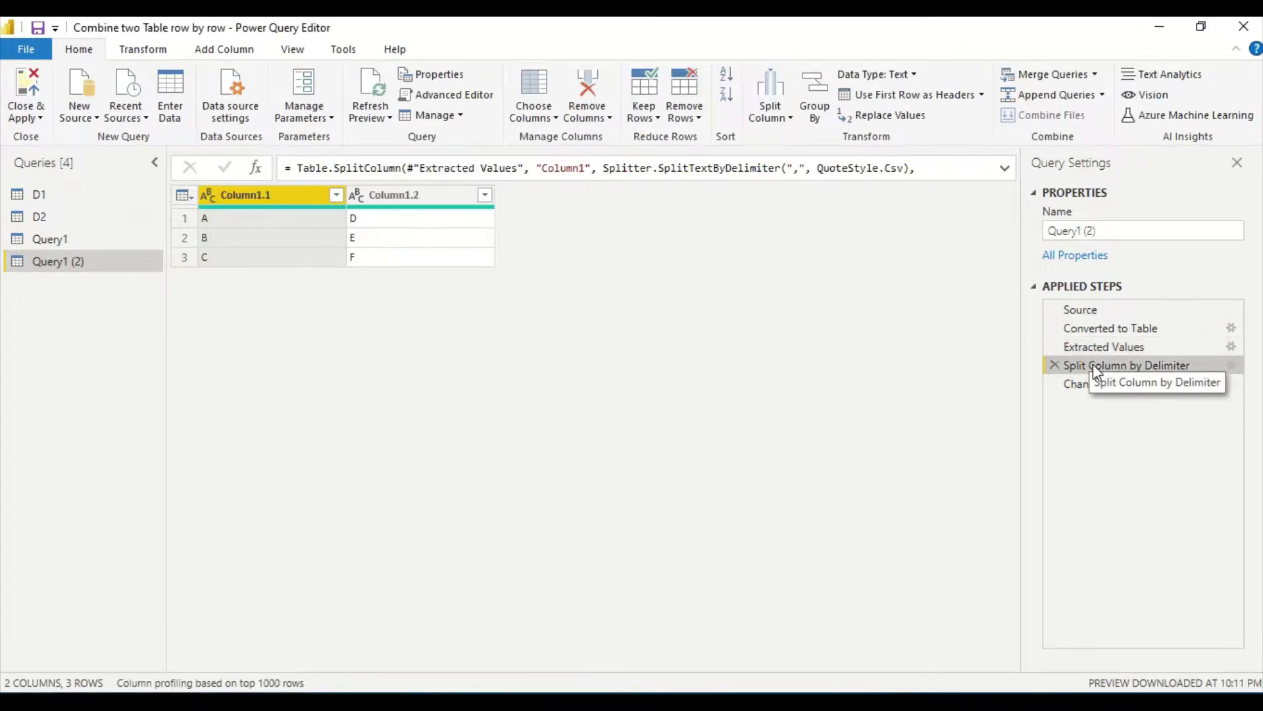
Delete the Changed Type and Split Column by Delimiter steps, ending at Extracted Values
{"action": "left_click", "coordinate": [1056, 383]}
{"action": "left_click", "coordinate": [1058, 364]}
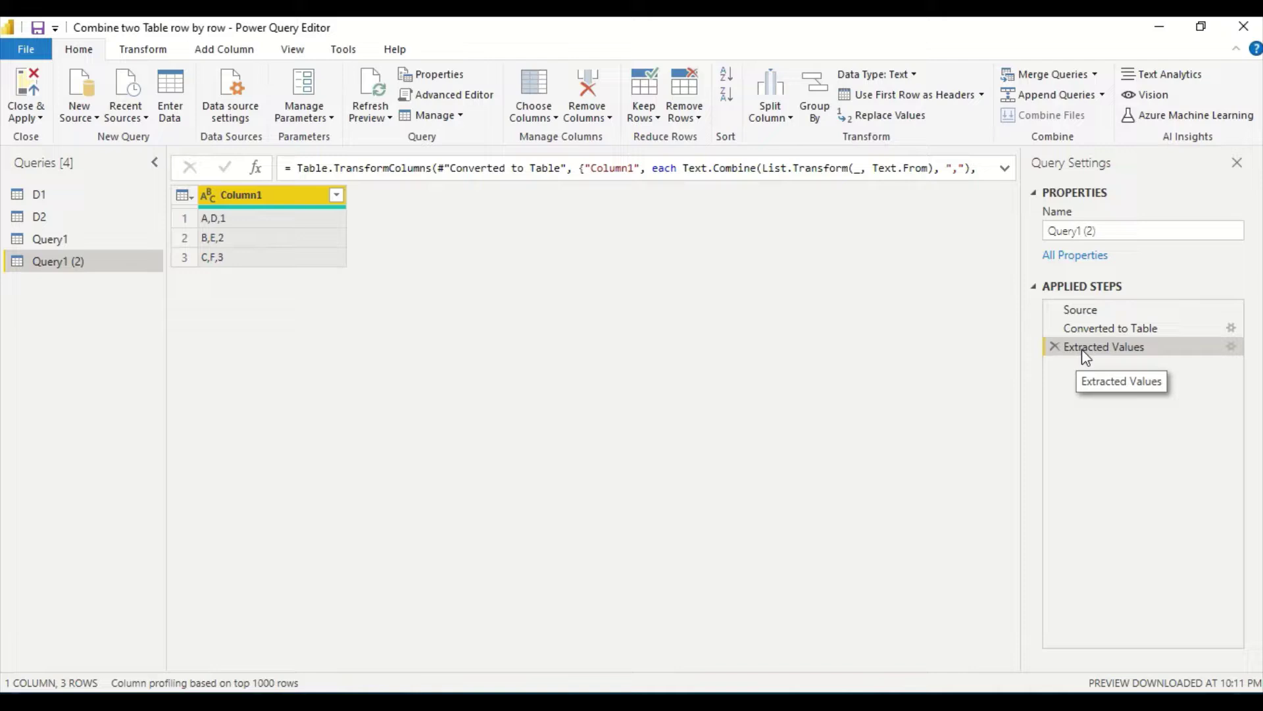
{"action": "left_click", "coordinate": [1078, 310]}
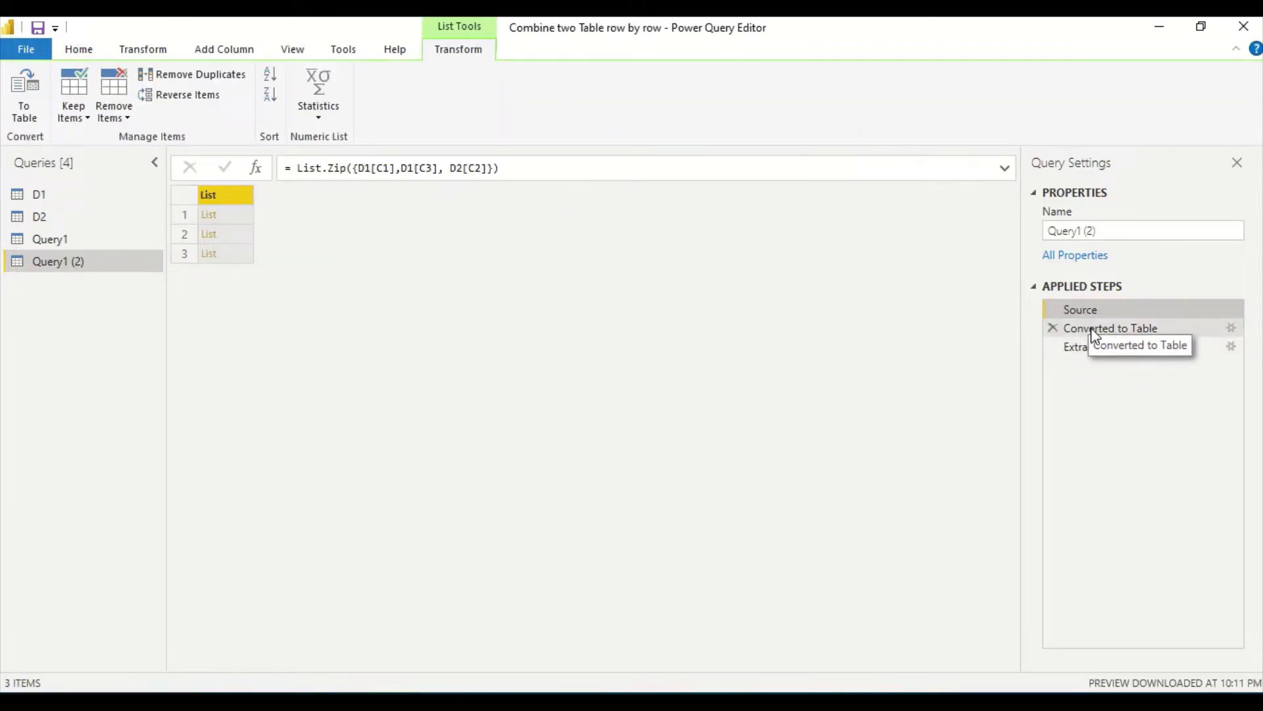
{"action": "left_click", "coordinate": [1093, 332]}
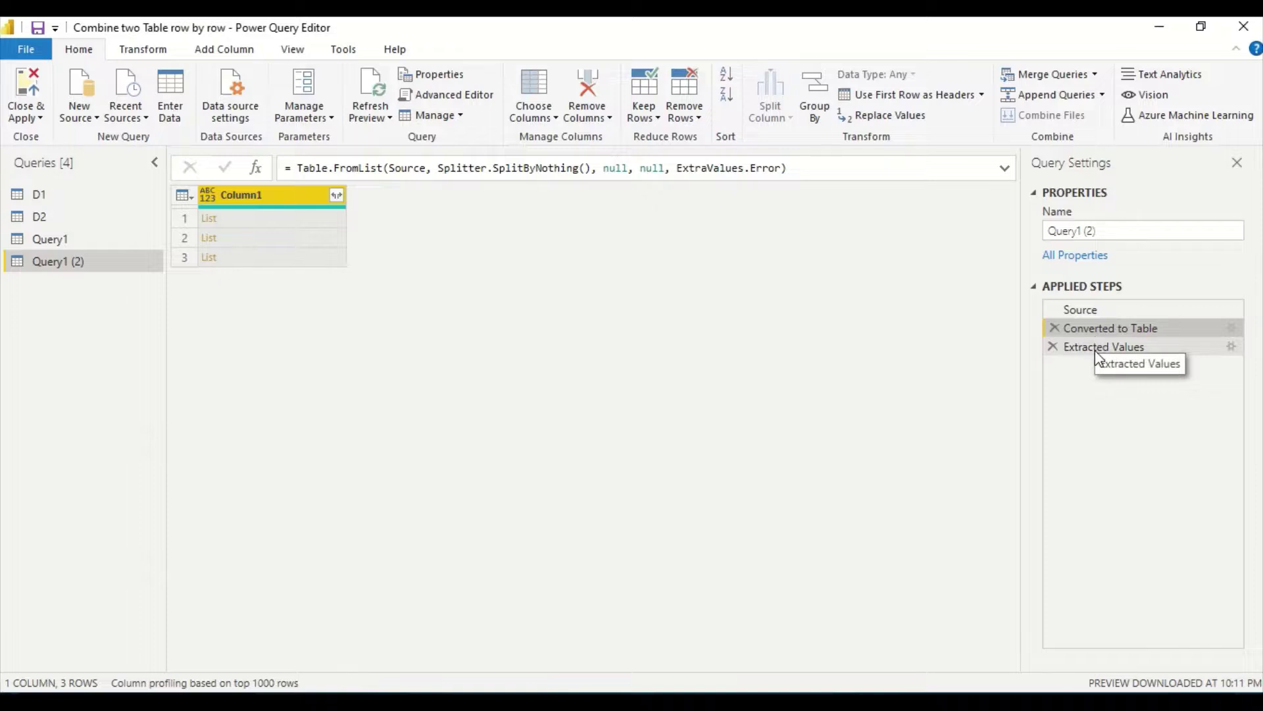
{"action": "left_click", "coordinate": [1095, 350]}
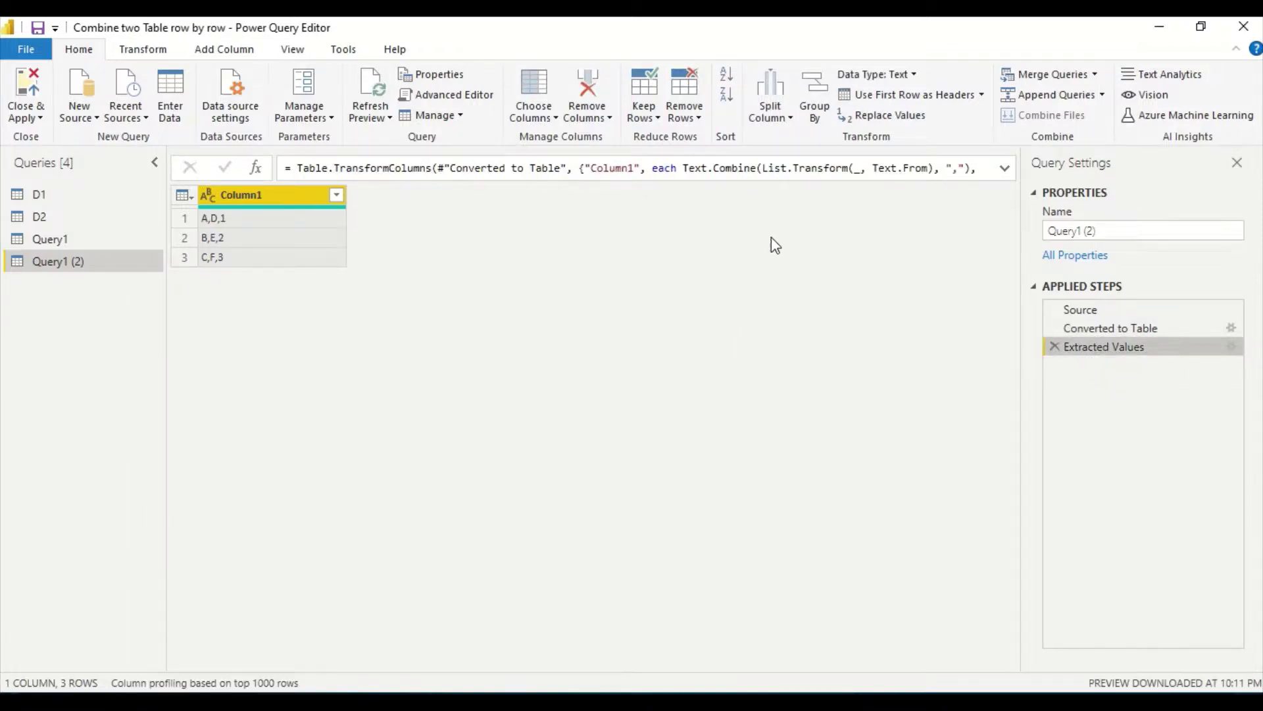
Split Query1 (2)'s combined column by comma at each occurrence into three columns: A/B/C, D/E/F, 1/2/3
{"action": "left_click", "coordinate": [779, 124]}
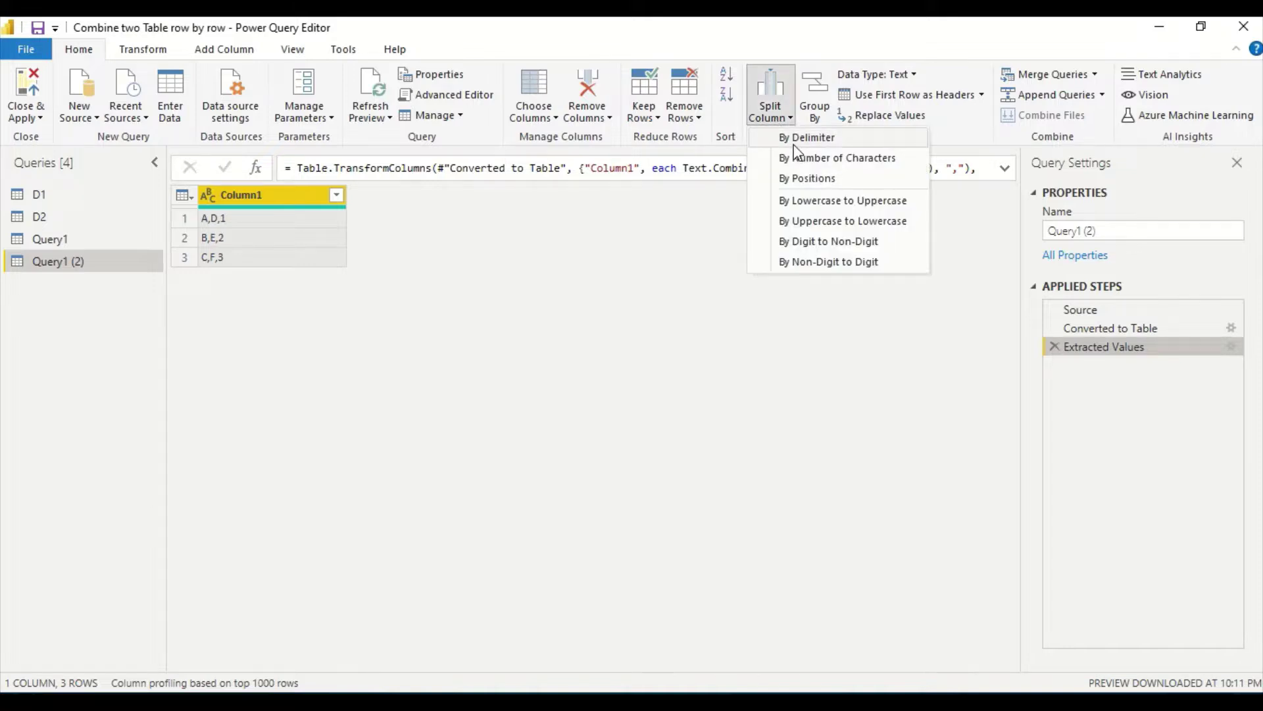
{"action": "left_click", "coordinate": [791, 140]}
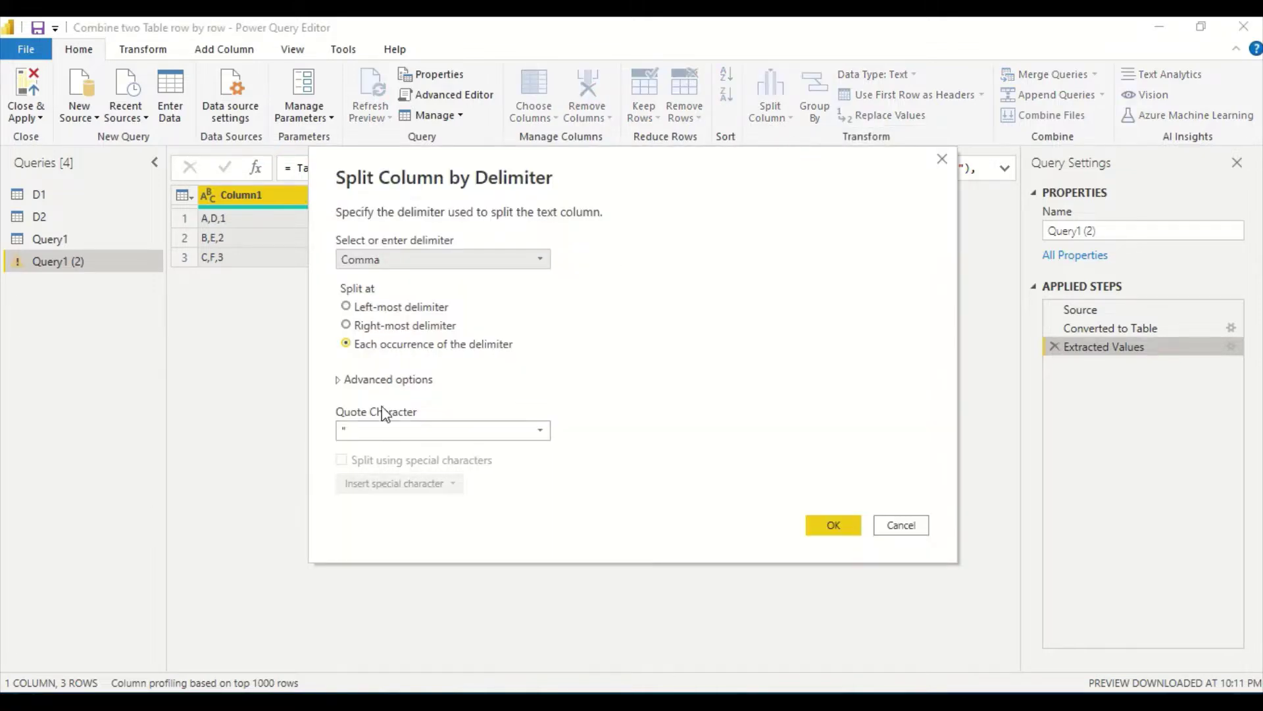
{"action": "left_click", "coordinate": [340, 381]}
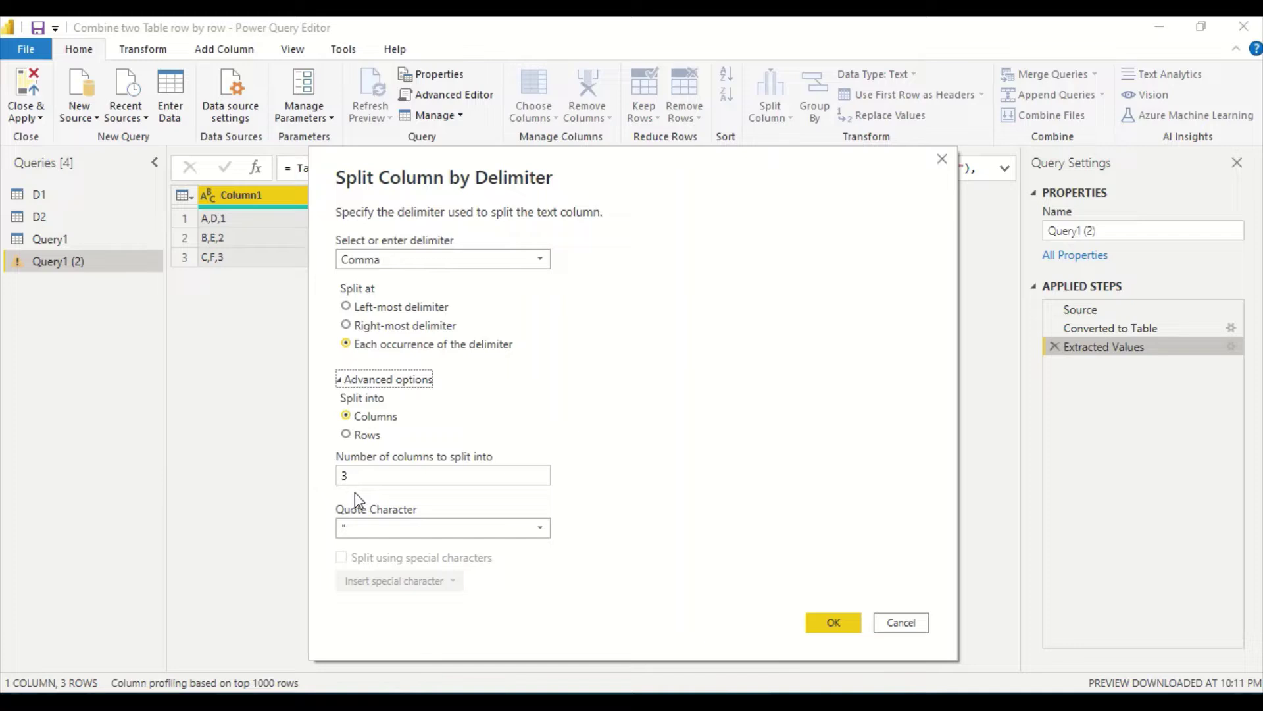
{"action": "left_click", "coordinate": [830, 618]}
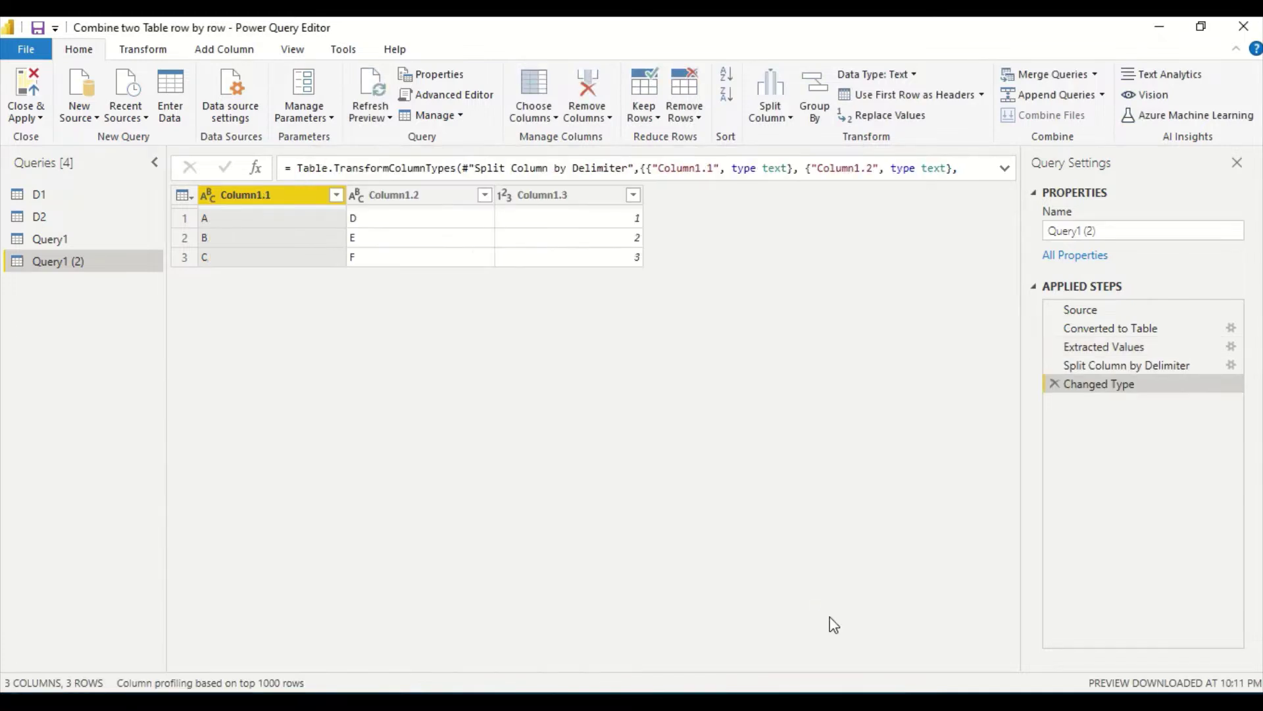